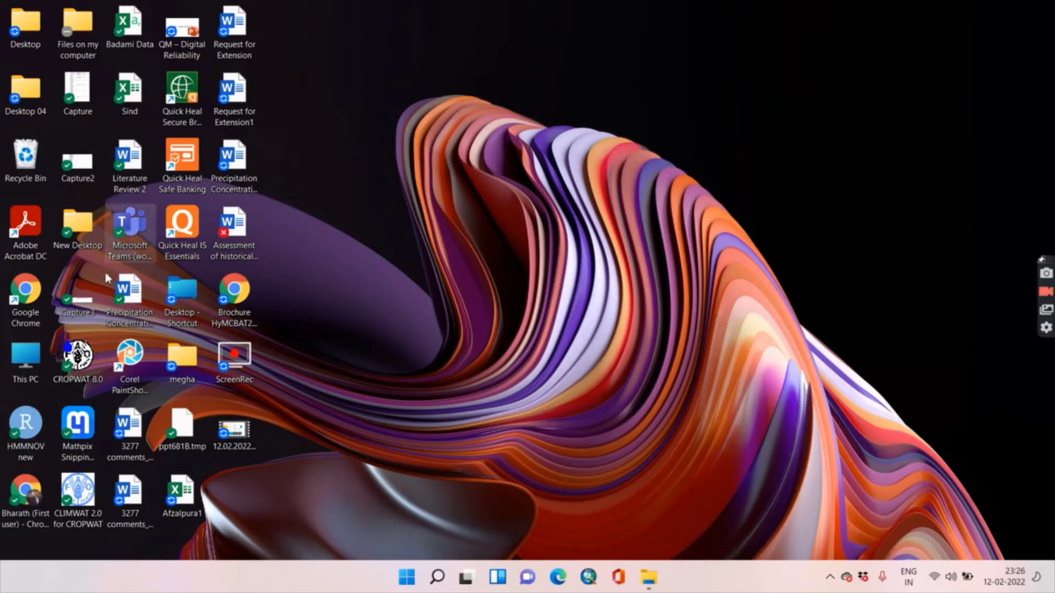
# - Launch Chrome under the chosen profile and open Google Sheets from the Google apps grid
pyautogui.doubleClick(38, 292)
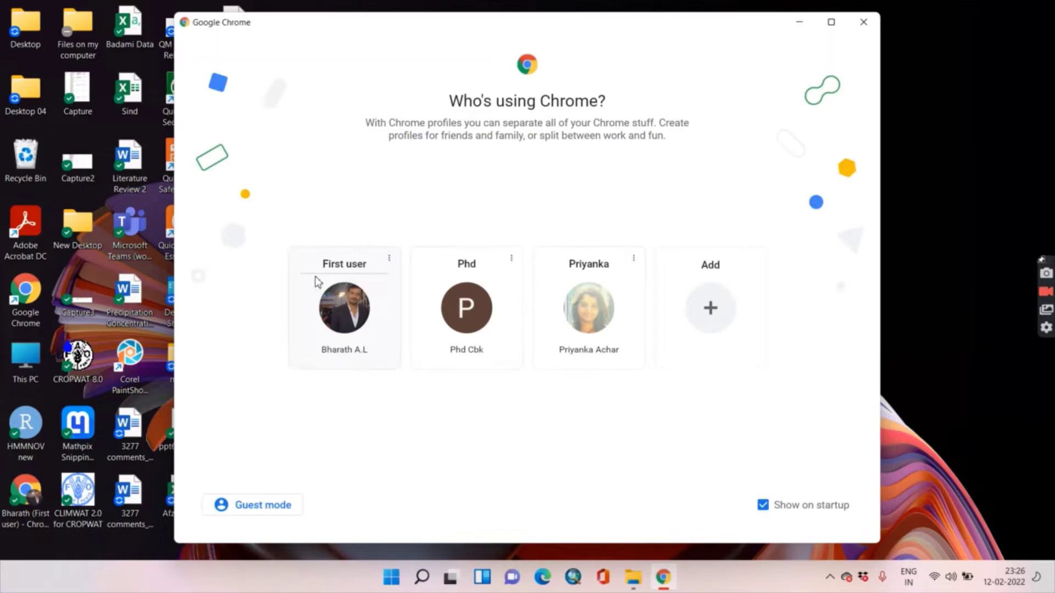
pyautogui.click(460, 301)
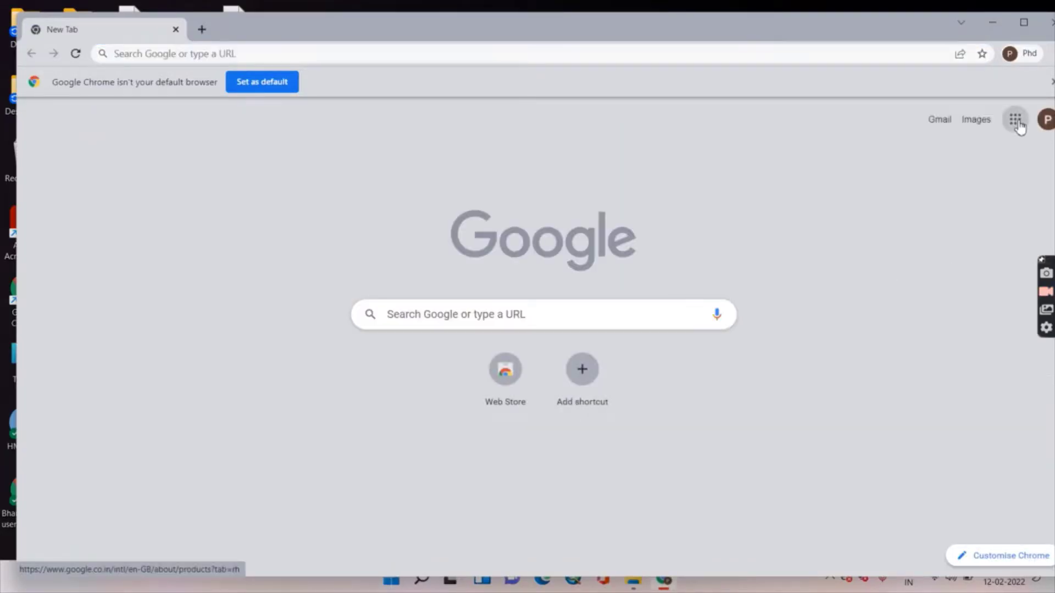
pyautogui.click(1018, 124)
pyautogui.scroll(-5, 983, 330)
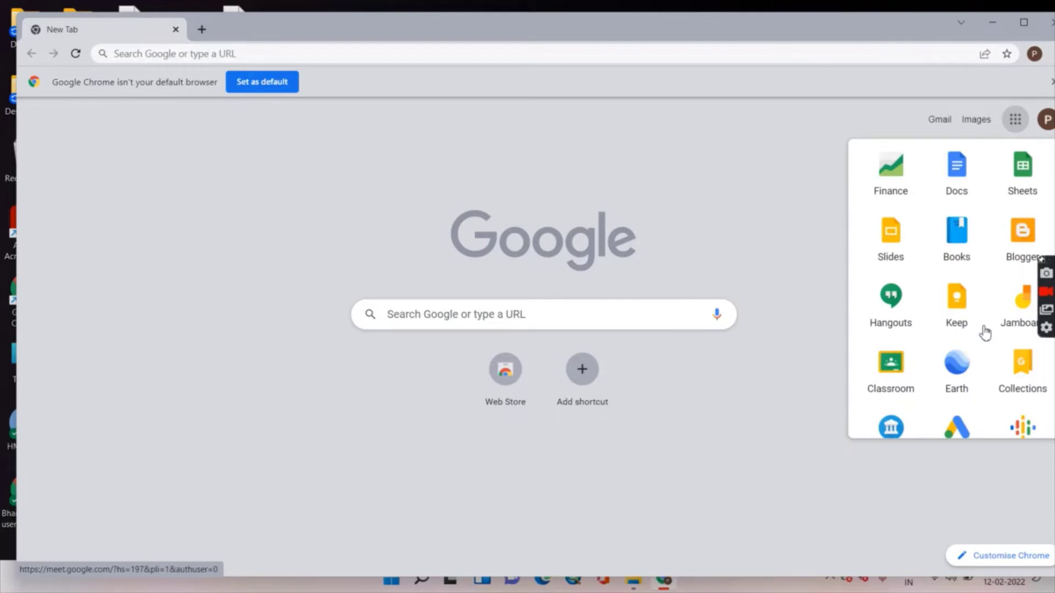
pyautogui.click(1025, 187)
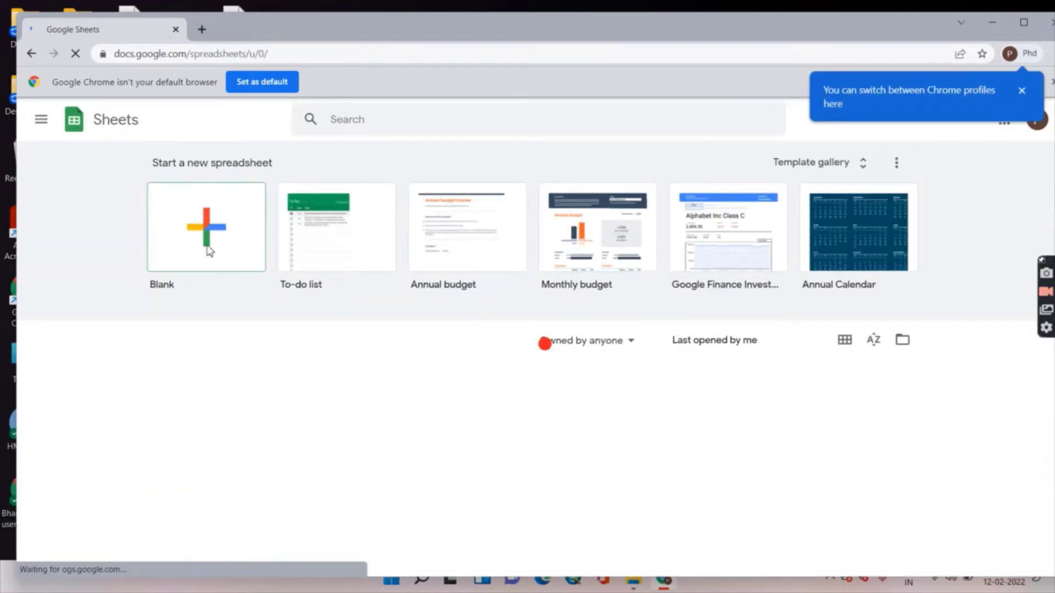
# - Create a blank spreadsheet and open Extensions > Add-ons > Get add-ons
pyautogui.click(208, 250)
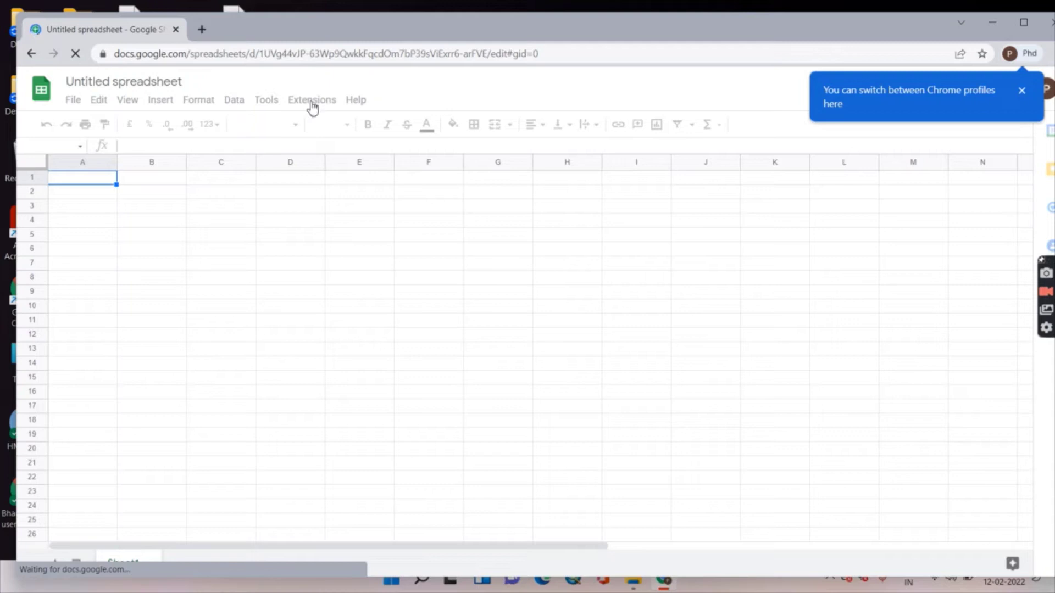
pyautogui.click(313, 101)
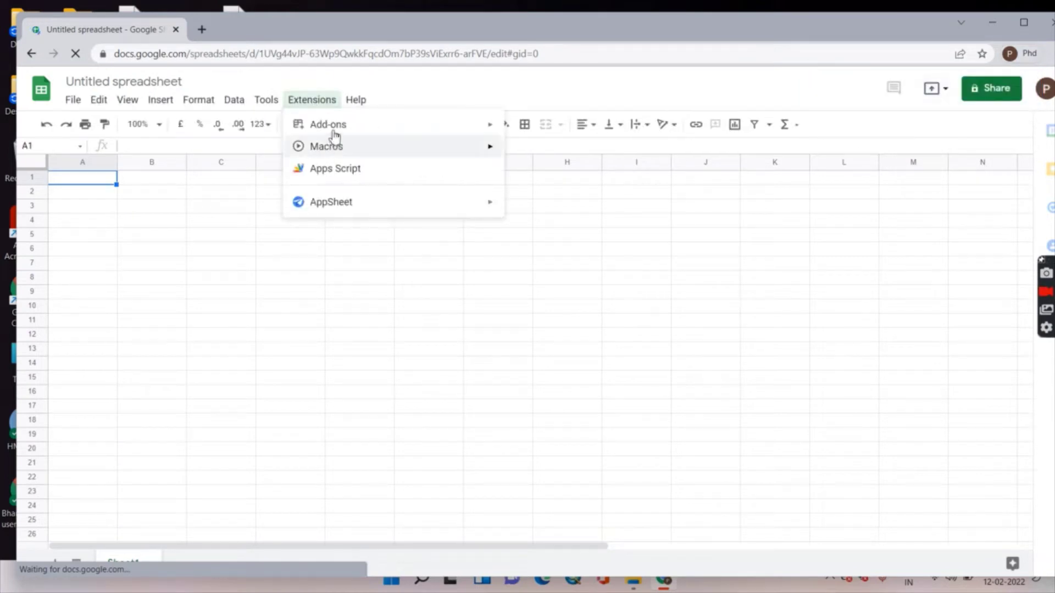
pyautogui.moveTo(332, 128)
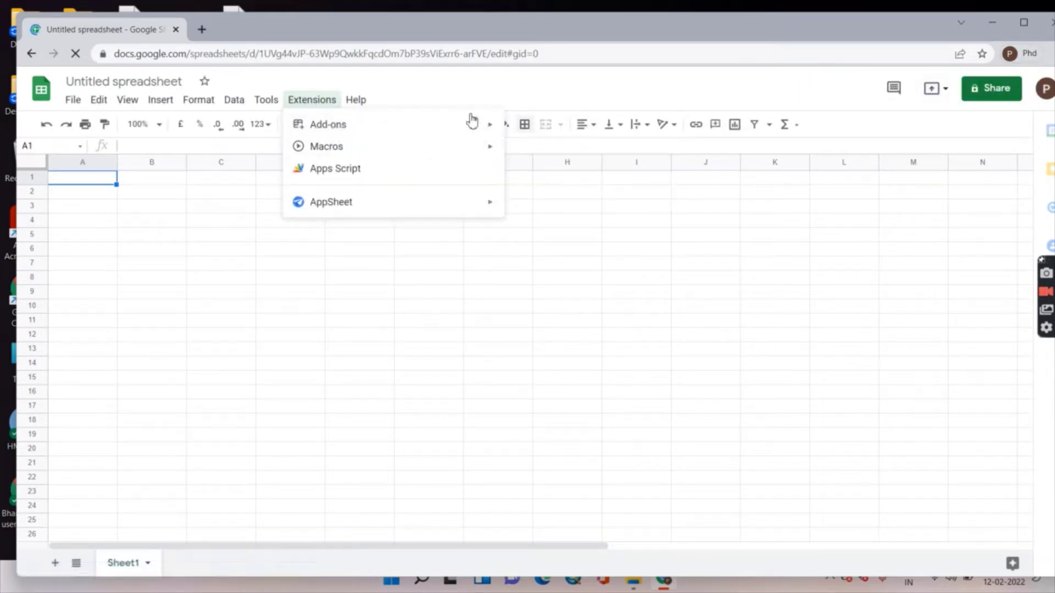
pyautogui.click(522, 130)
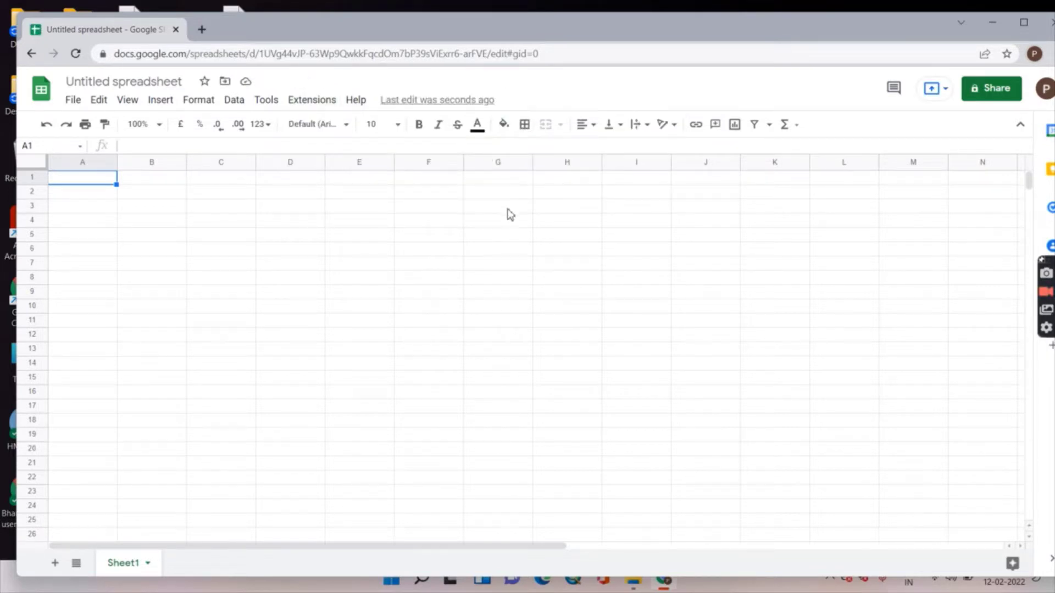
pyautogui.click(327, 105)
pyautogui.moveTo(365, 128)
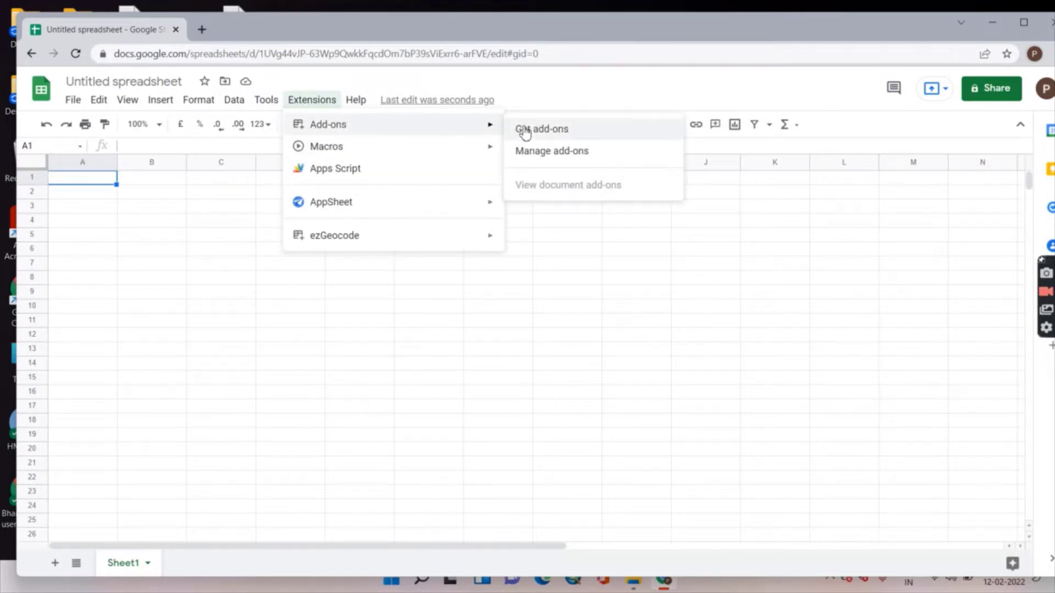
pyautogui.click(520, 128)
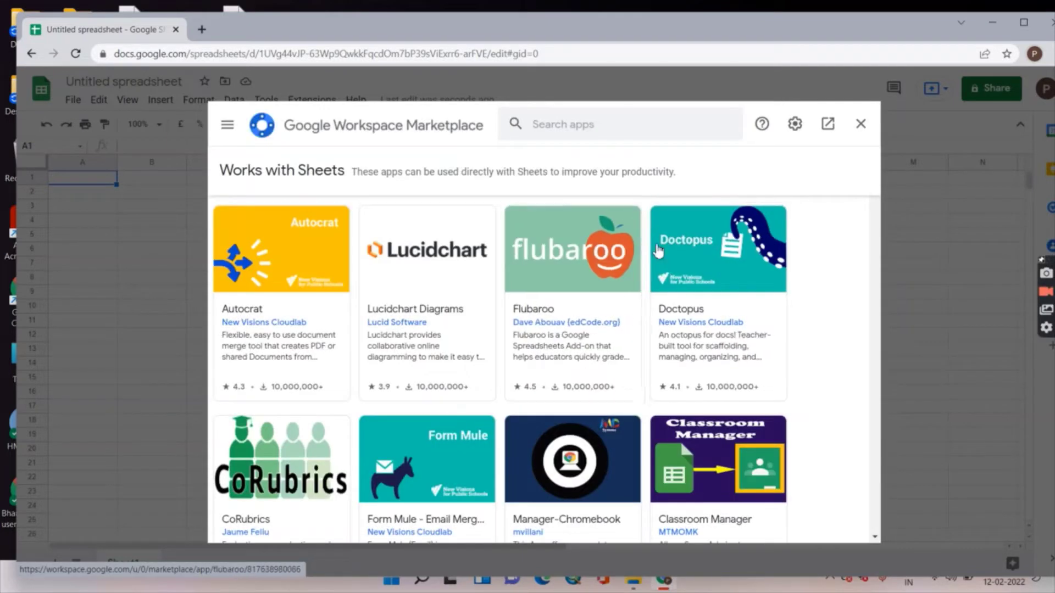
# - Search the Marketplace for 'ezge', confirm ezGeocode shows Uninstall, then close the Marketplace
pyautogui.click(595, 125)
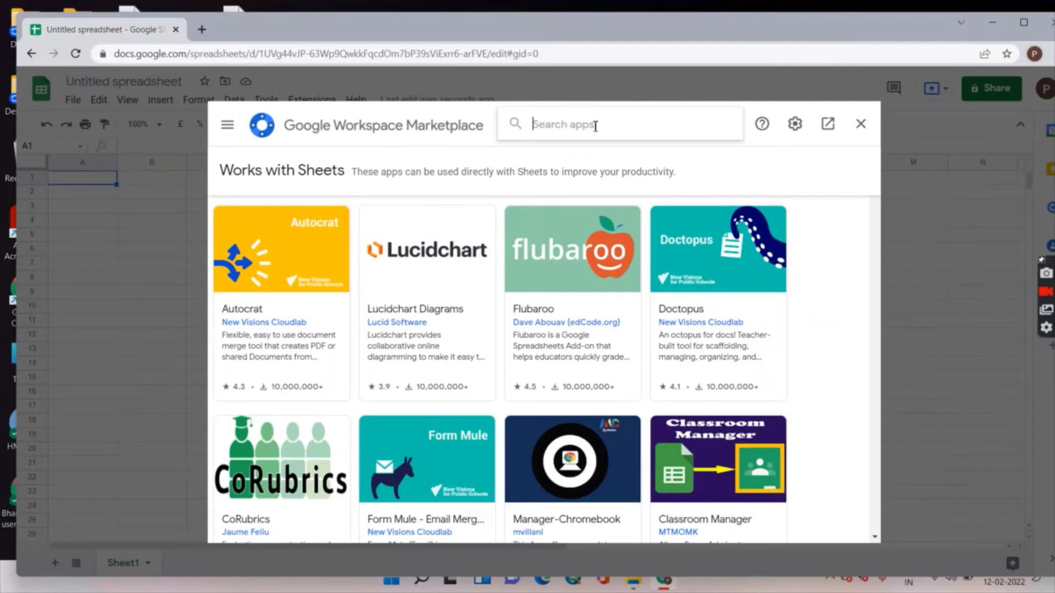
pyautogui.write('ezge')
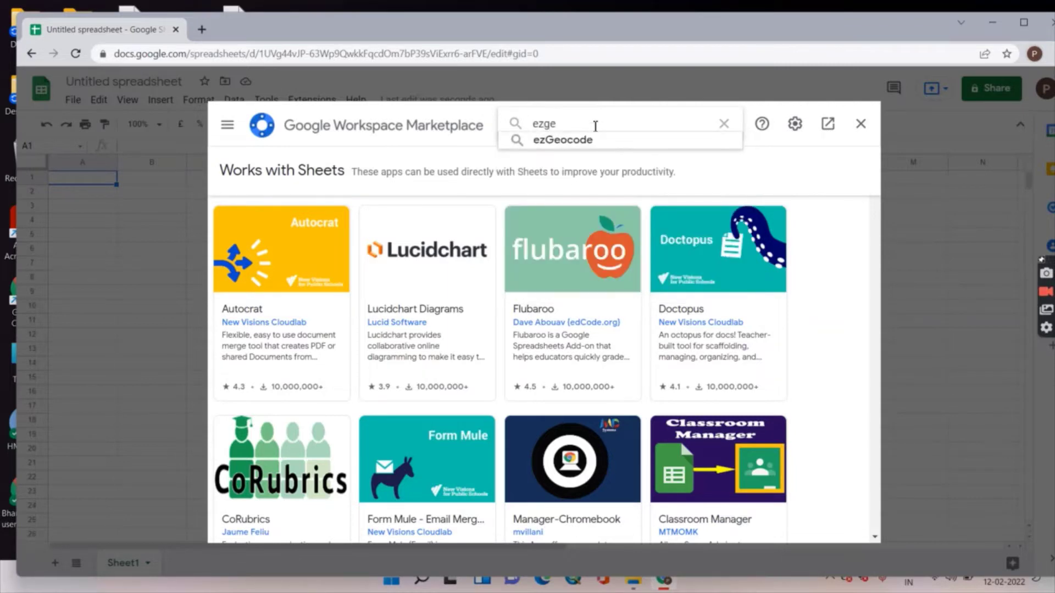
pyautogui.click(596, 141)
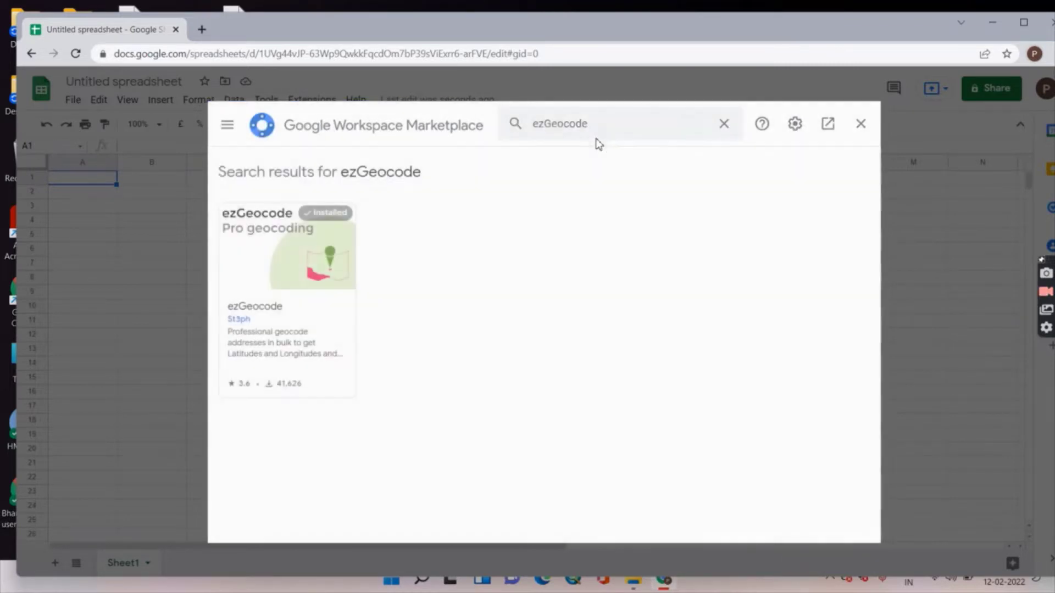
pyautogui.click(292, 285)
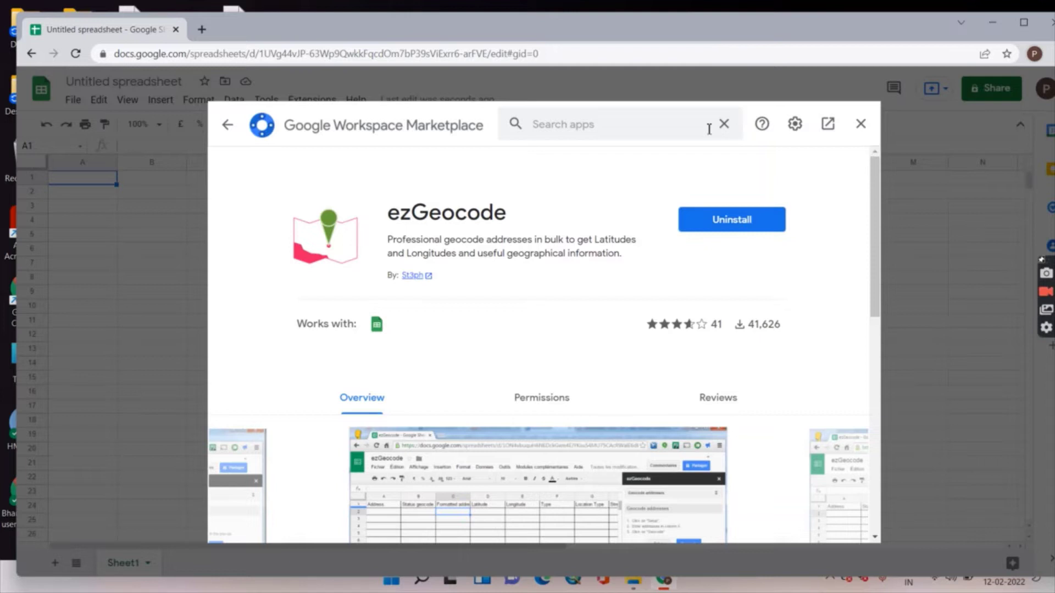
pyautogui.click(860, 125)
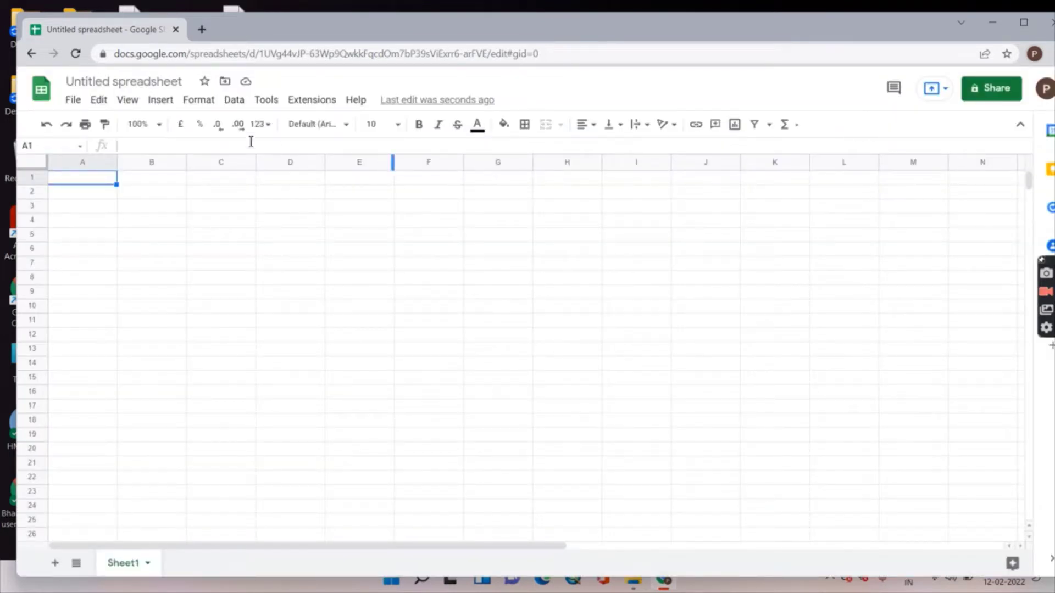
# - Launch ezGeocode from Extensions, then bring the North &Coastal Paper folder forward
pyautogui.click(268, 102)
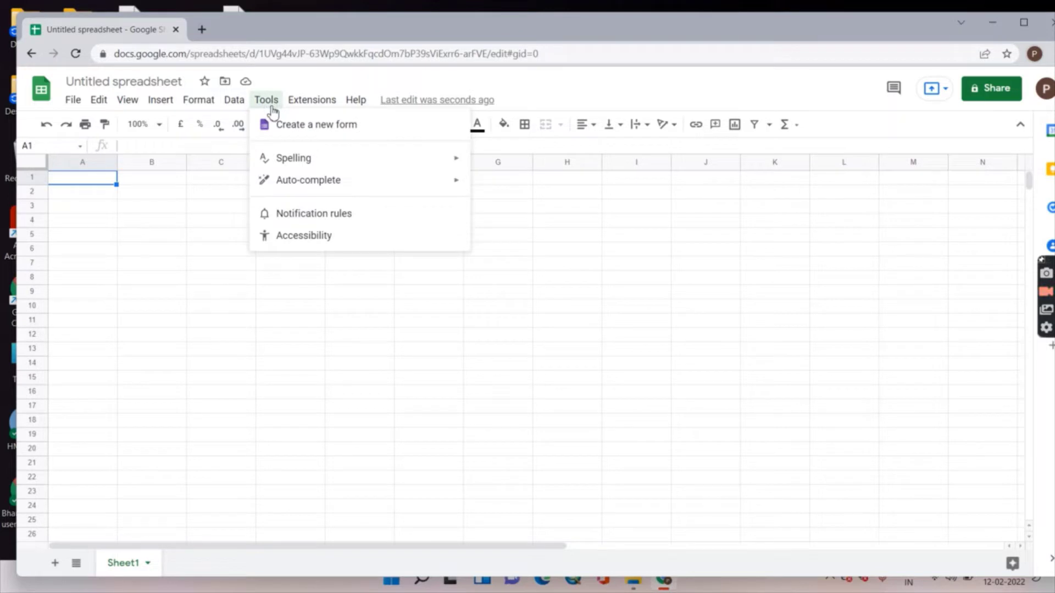
pyautogui.click(322, 101)
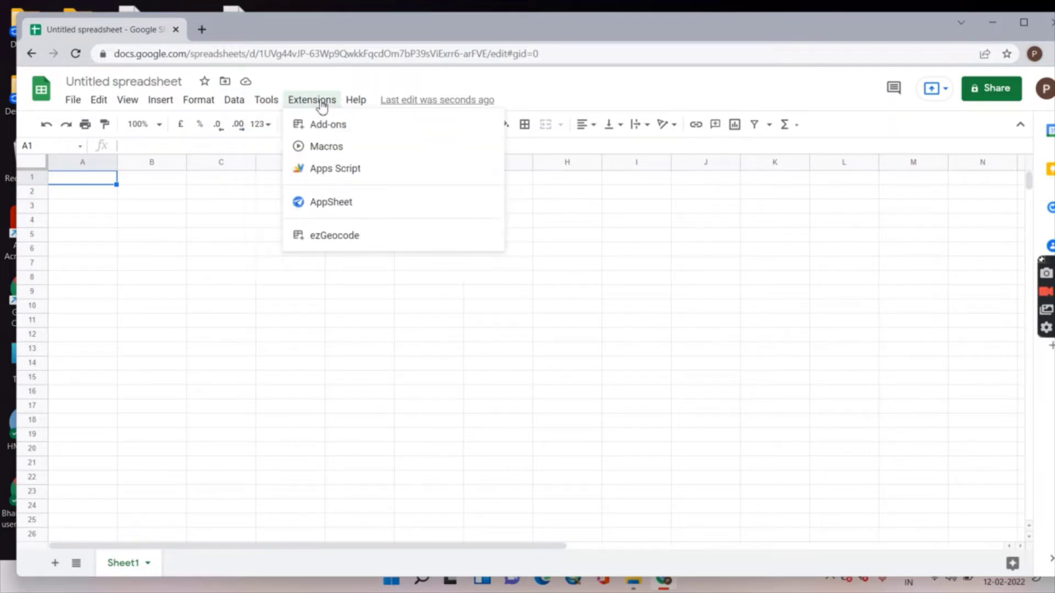
pyautogui.moveTo(470, 243)
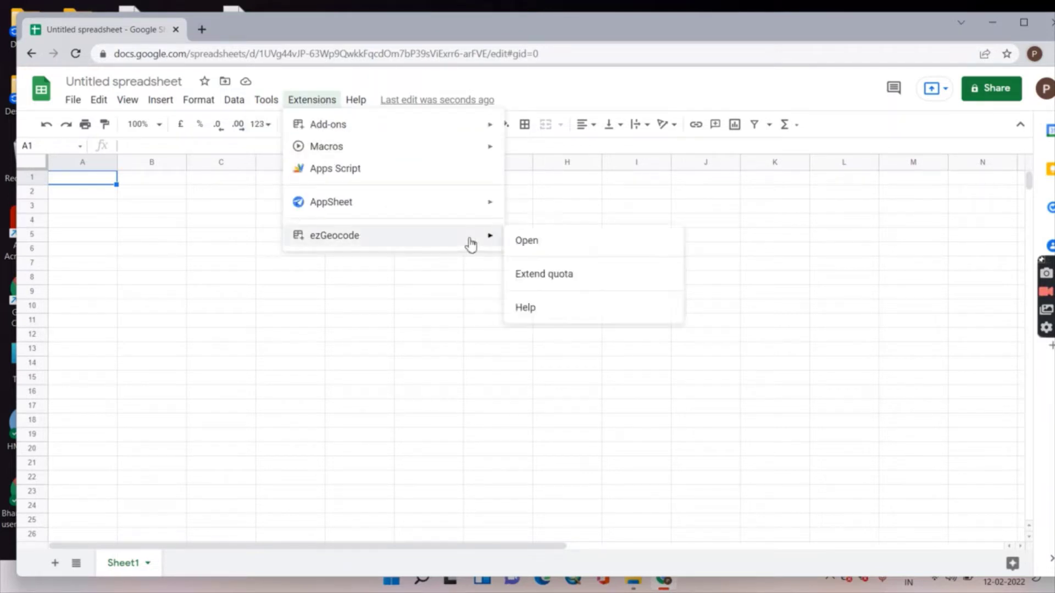
pyautogui.click(539, 250)
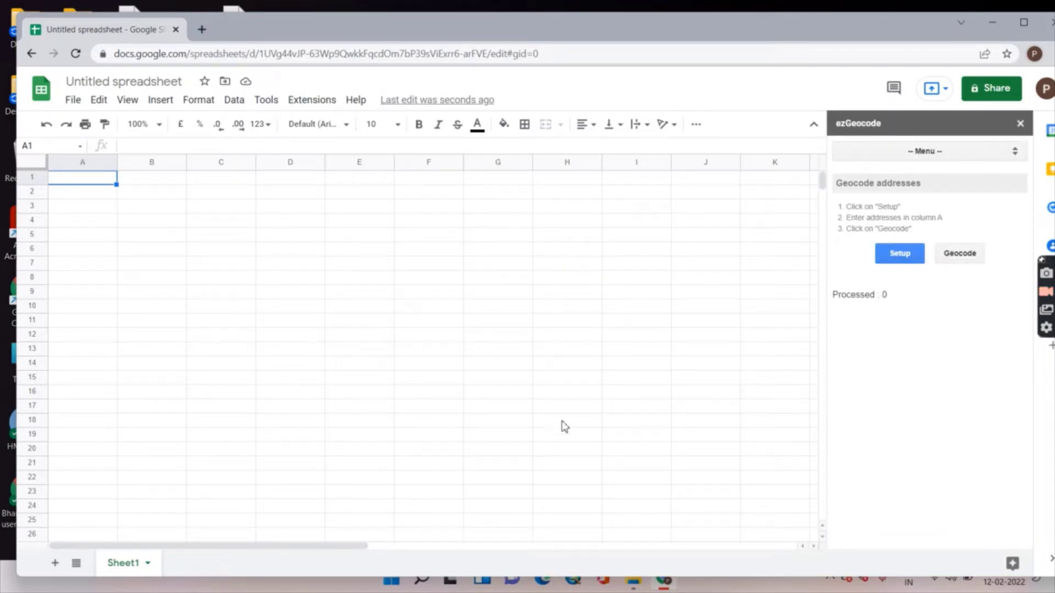
pyautogui.click(634, 582)
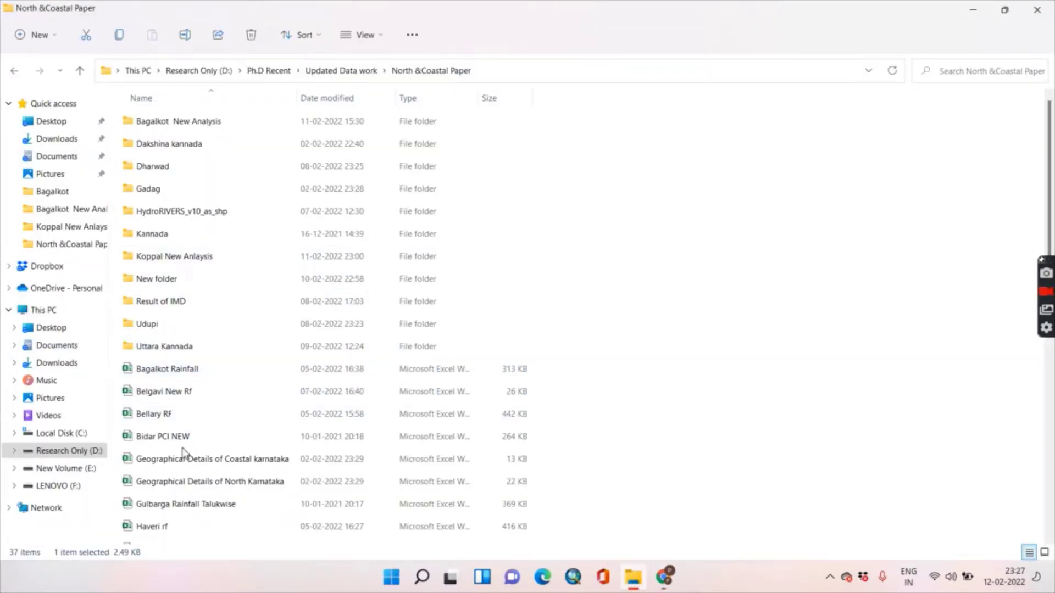
# - Open the Long & lat of NC workbook in Excel from the North &Coastal Paper folder
pyautogui.scroll(-3, 348, 389)
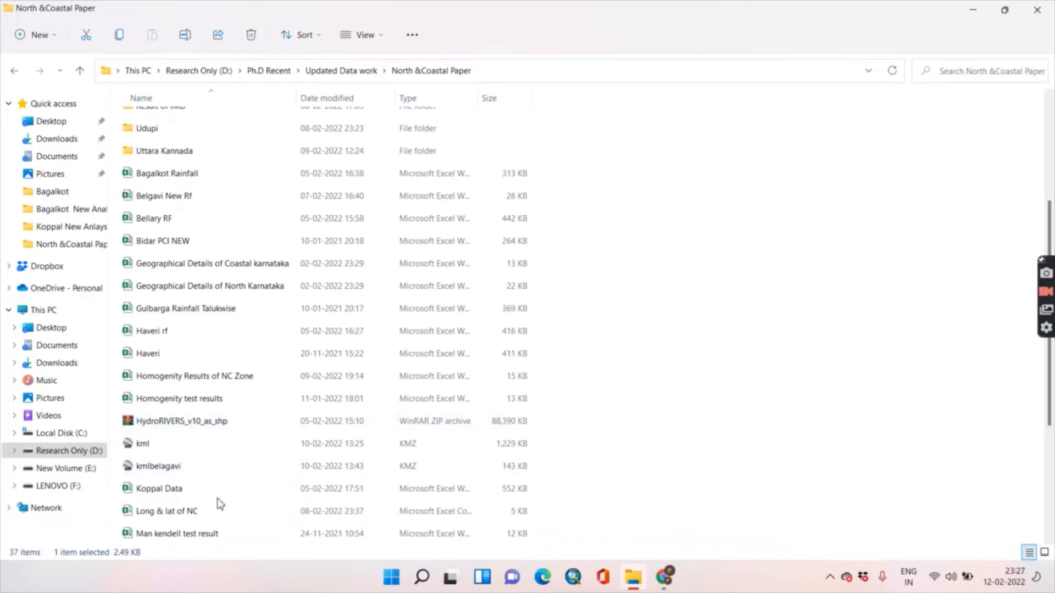
pyautogui.doubleClick(208, 512)
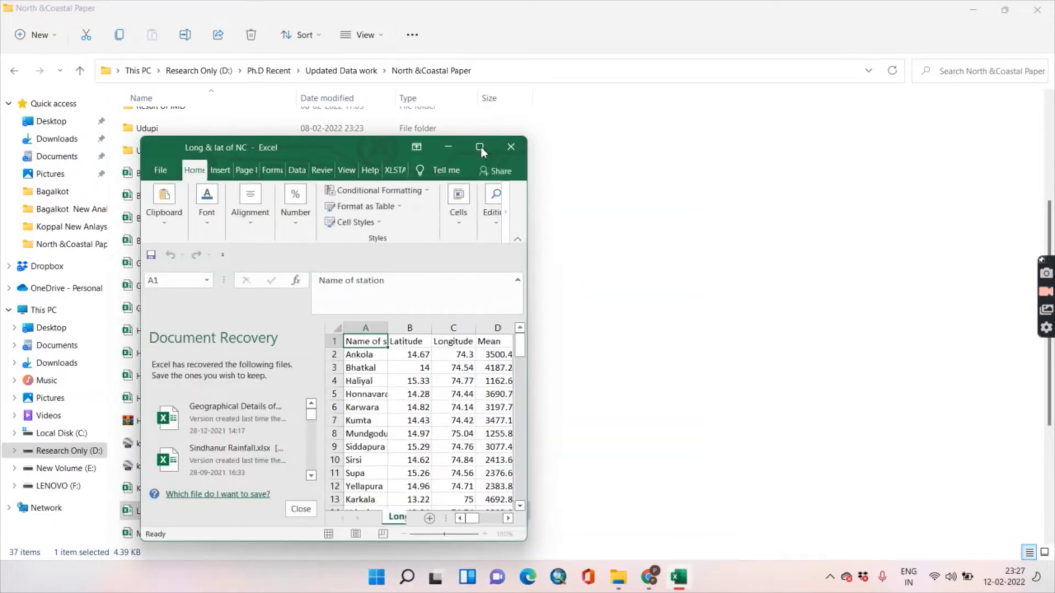
# - Copy the station names from column A in the maximized Excel window and return to Sheets cell A1
pyautogui.click(481, 147)
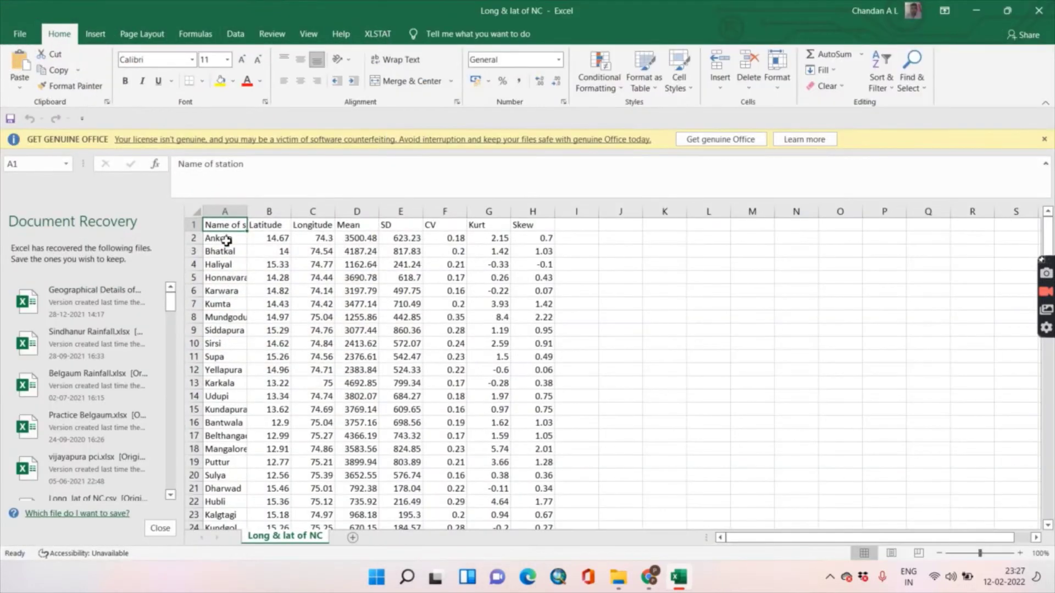
pyautogui.moveTo(226, 228); pyautogui.dragTo(214, 500)
pyautogui.rightClick(215, 500)
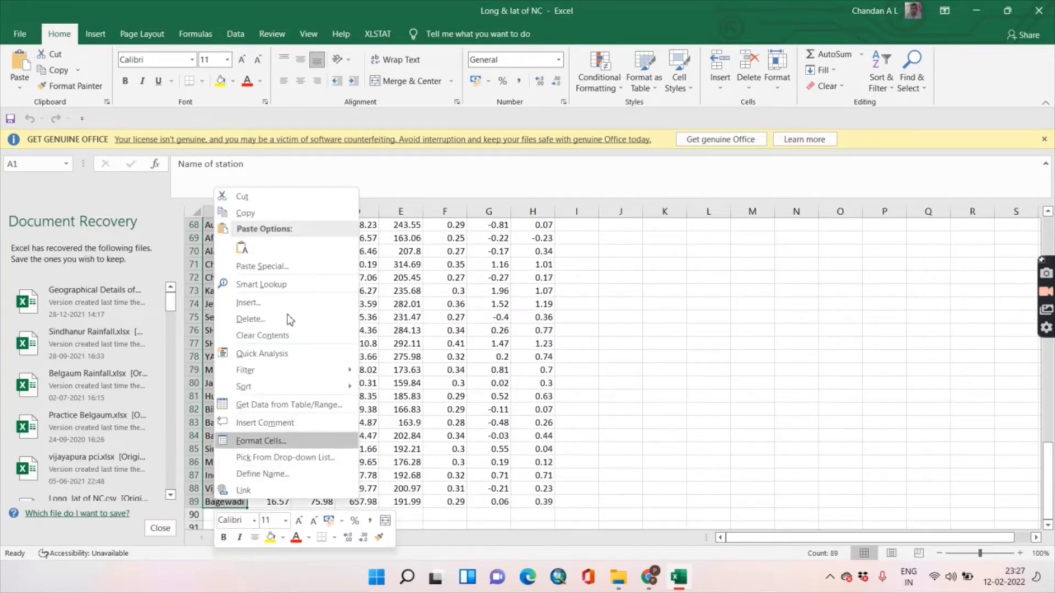
pyautogui.click(278, 212)
pyautogui.scroll(20, 549, 385)
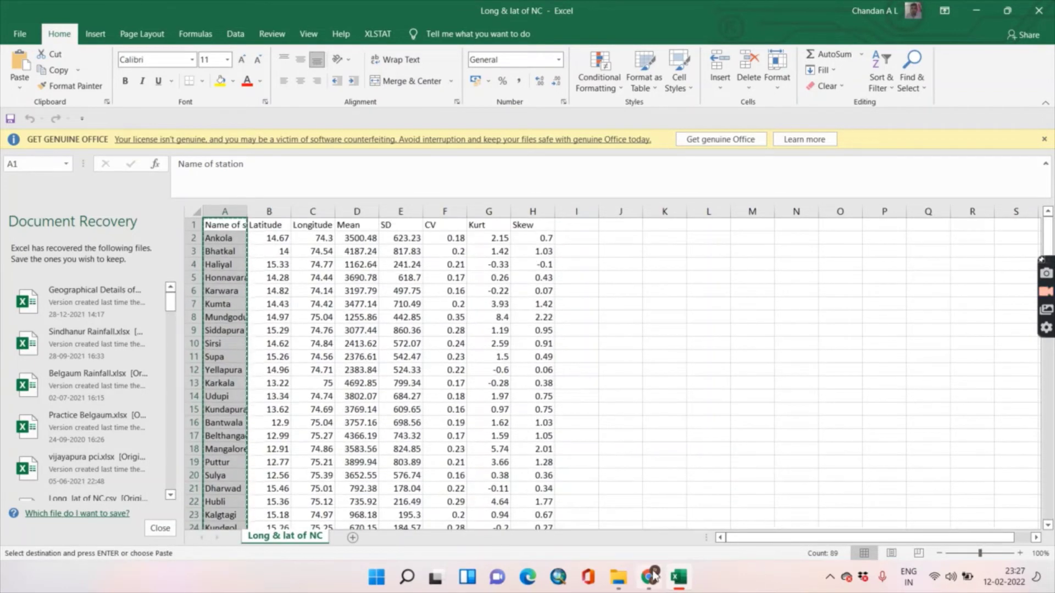
pyautogui.click(648, 584)
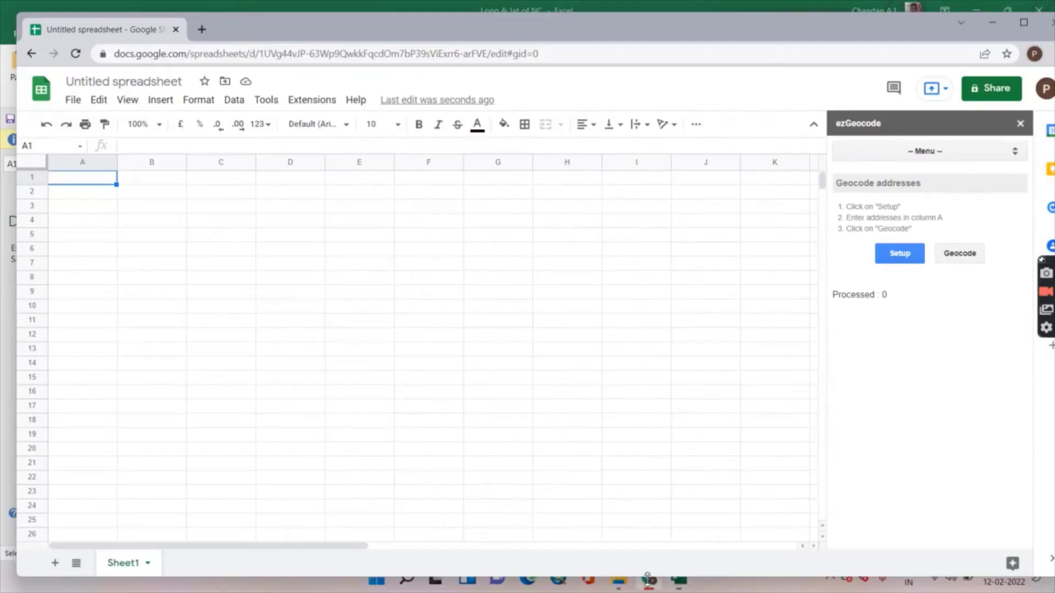
pyautogui.rightClick(88, 183)
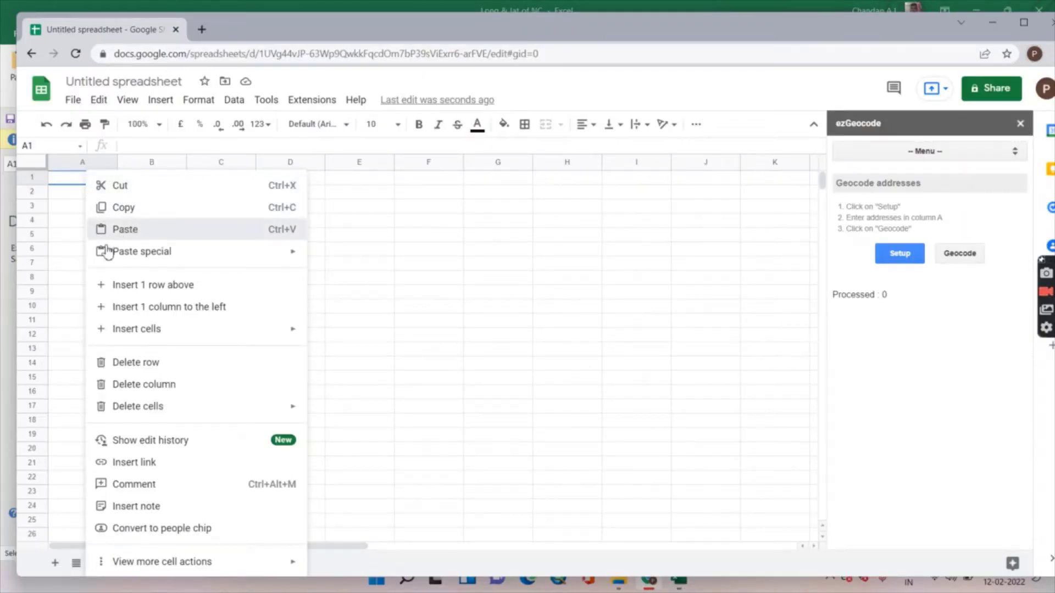
# - Paste the 89 station names into column A and run ezGeocode's Geocode on them
pyautogui.click(140, 231)
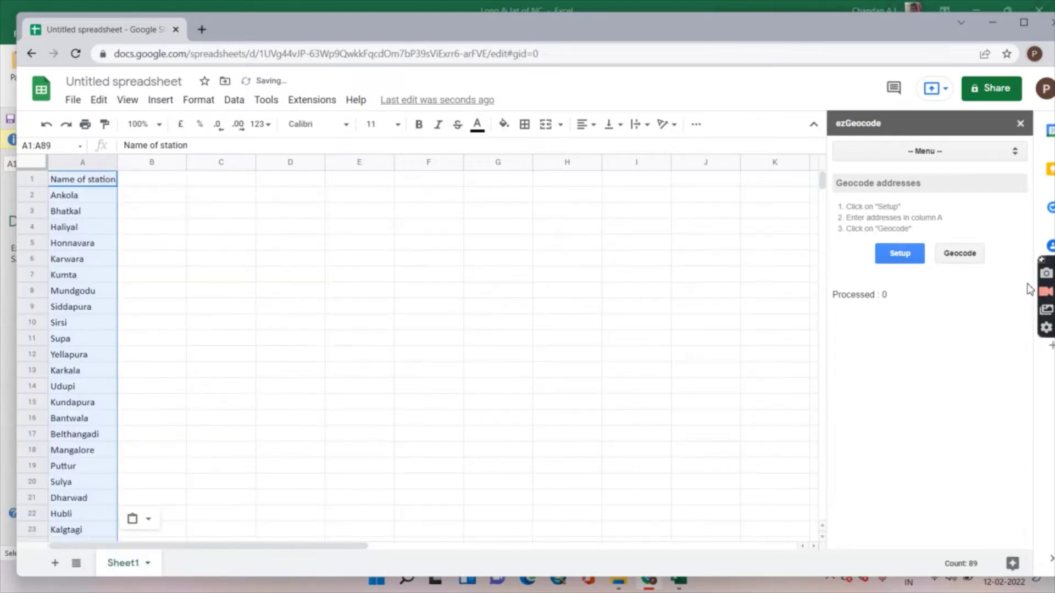
pyautogui.click(963, 258)
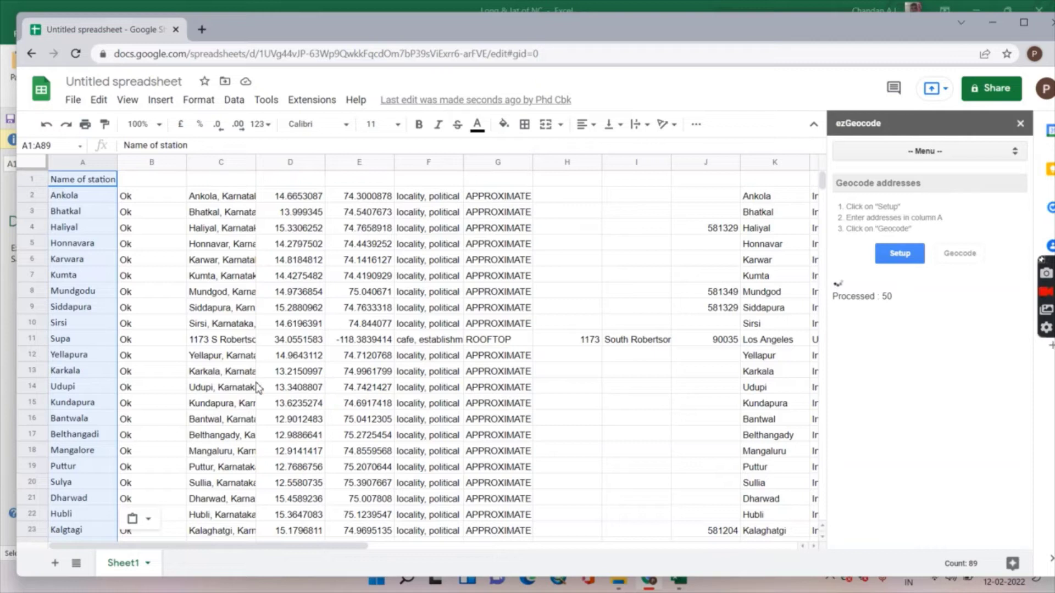
# - Inspect Supa's wrong match in row 11, then select station names A1:A89 after 88 are processed
pyautogui.click(27, 340)
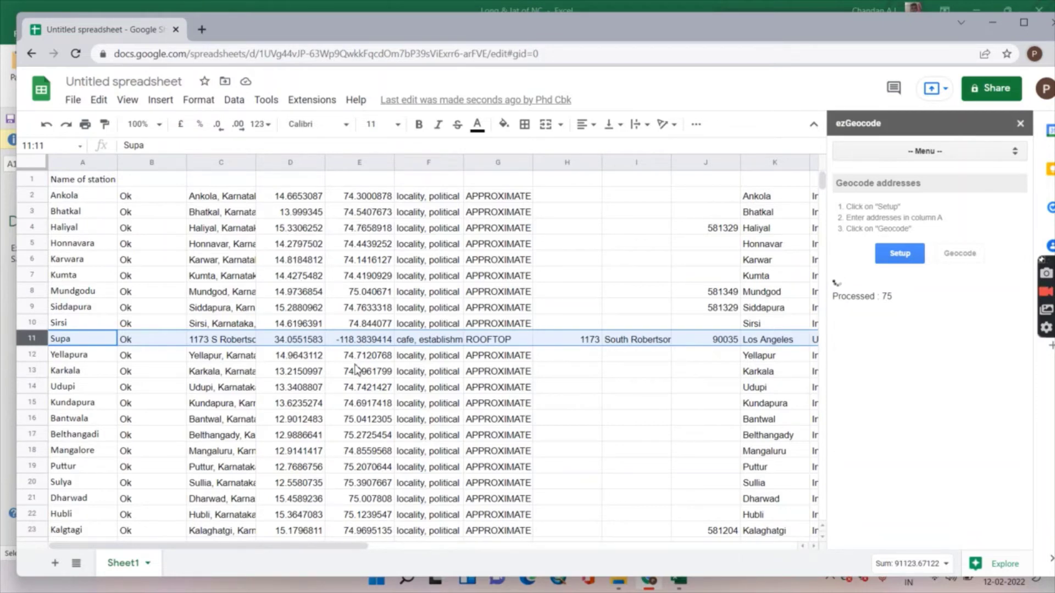
pyautogui.scroll(-15, 368, 368)
pyautogui.scroll(6, 375, 362)
pyautogui.scroll(9, 376, 363)
pyautogui.click(646, 424)
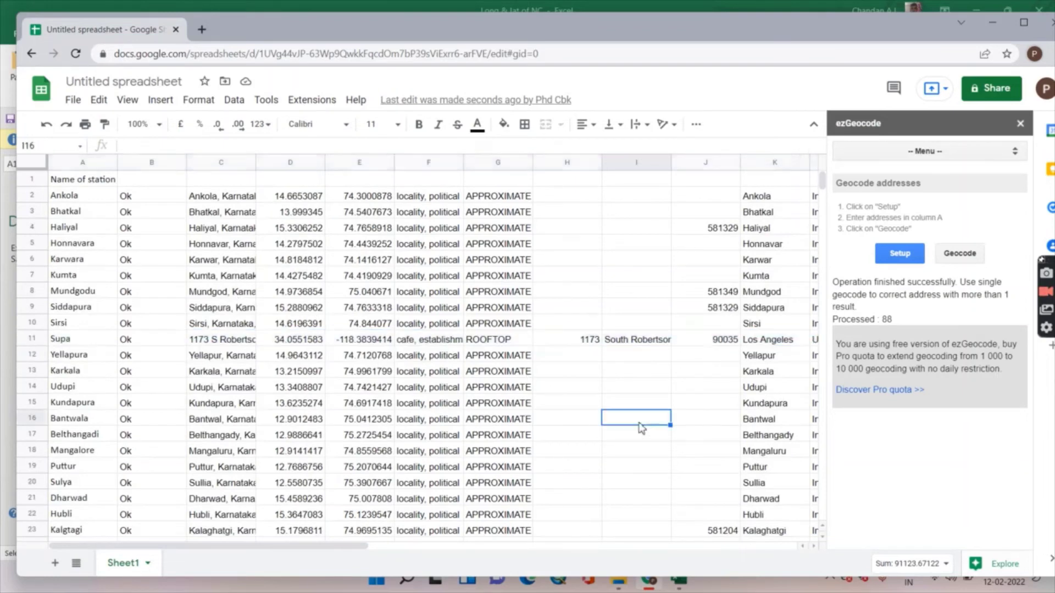
pyautogui.moveTo(71, 179); pyautogui.dragTo(66, 371)
pyautogui.moveTo(40, 488); pyautogui.dragTo(80, 394)
# - Copy the station names into column A of a new Excel sheet, widen column A, and return to Sheets
pyautogui.rightClick(73, 374)
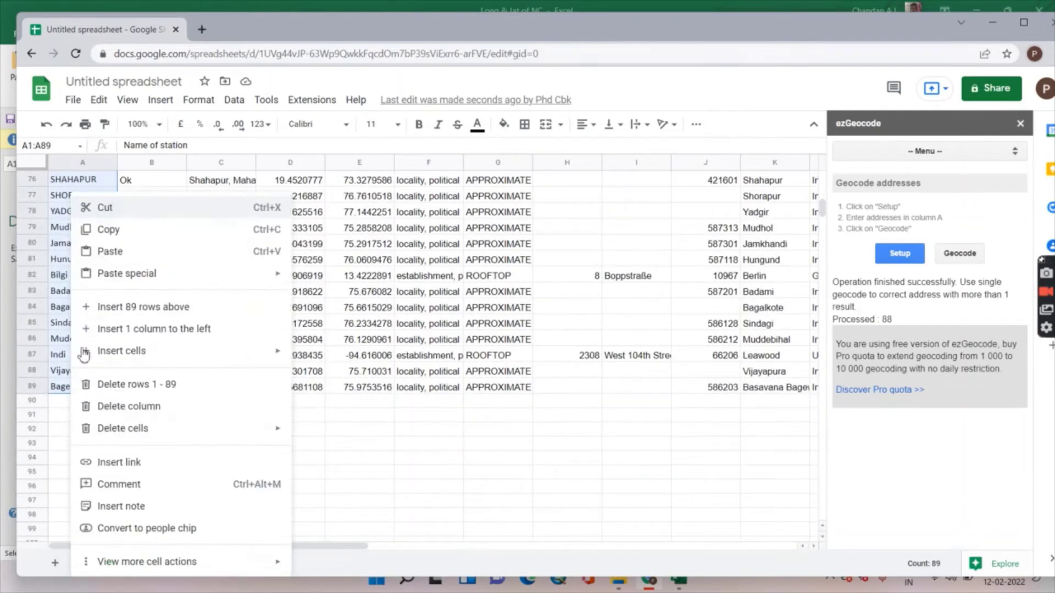
pyautogui.click(113, 230)
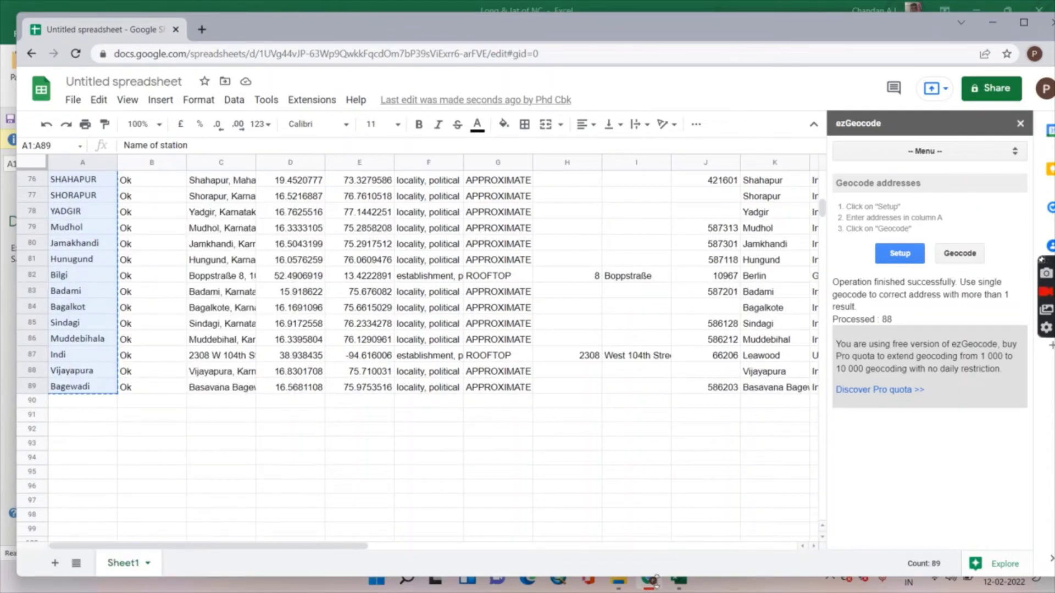
pyautogui.click(678, 586)
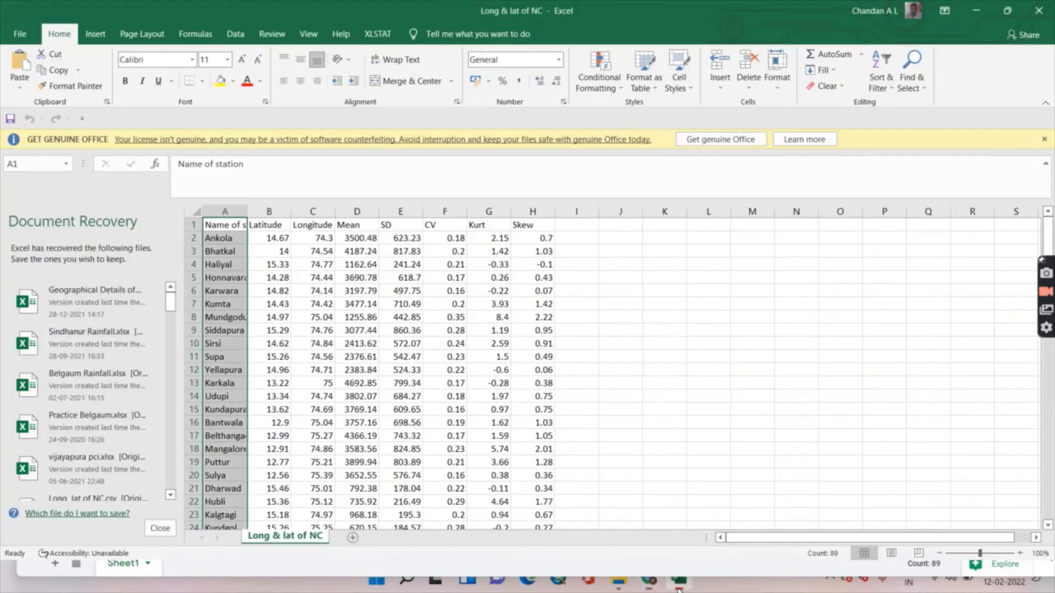
pyautogui.click(352, 538)
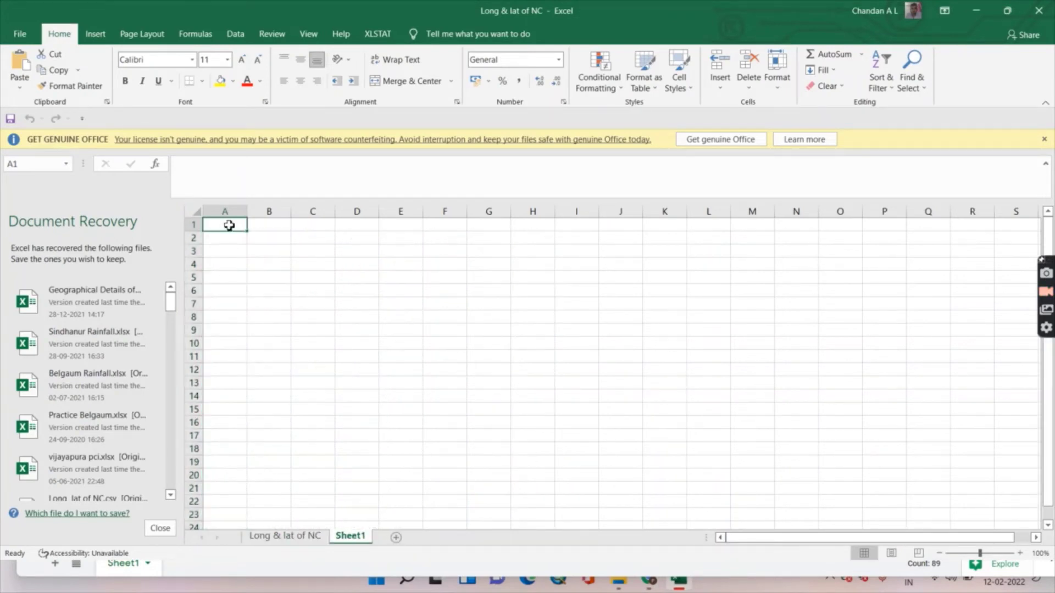
pyautogui.rightClick(228, 229)
pyautogui.click(256, 285)
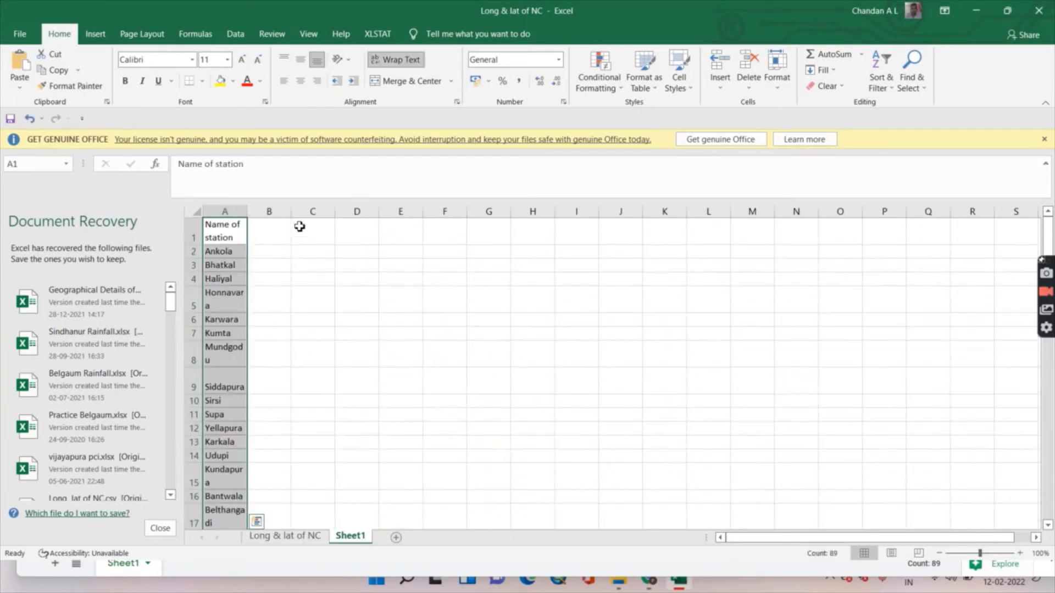
pyautogui.moveTo(246, 211); pyautogui.dragTo(295, 215)
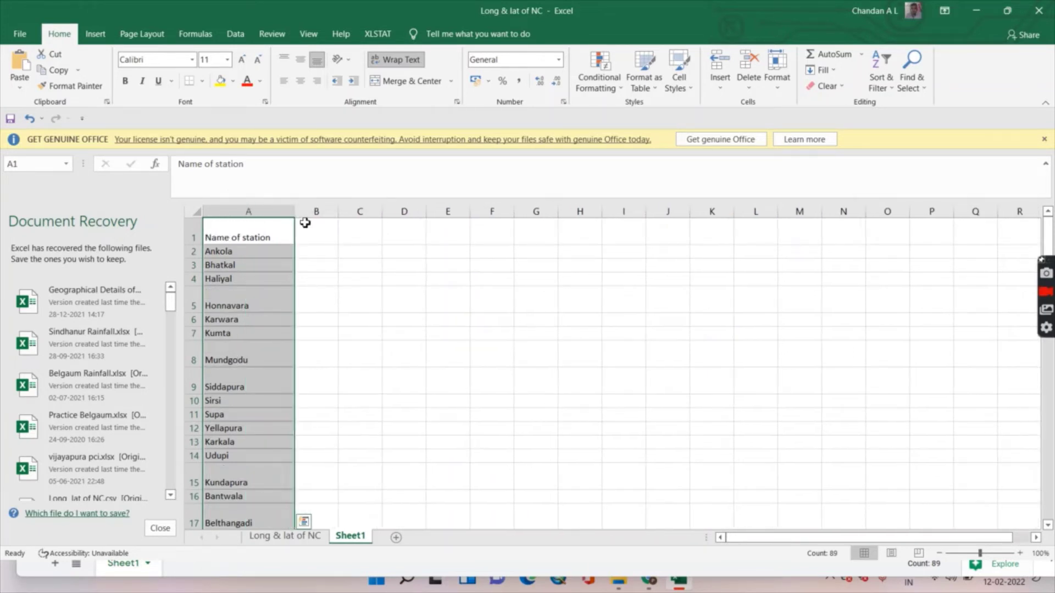
pyautogui.click(649, 583)
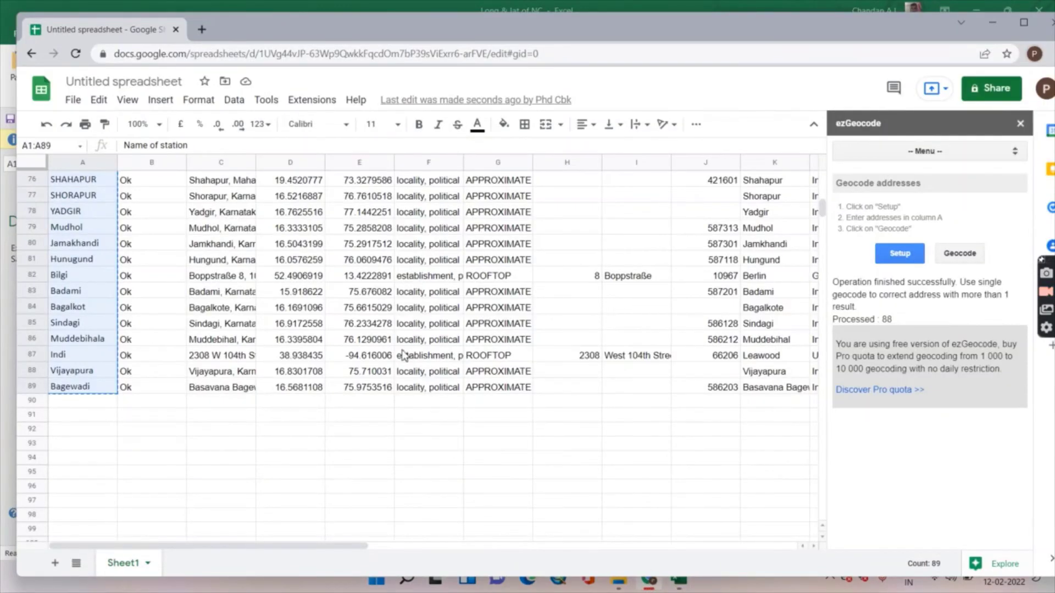
# - Copy the latitude and longitude values in D2:E89 and go back to the Excel workbook
pyautogui.scroll(10, 404, 355)
pyautogui.moveTo(291, 197); pyautogui.dragTo(369, 439)
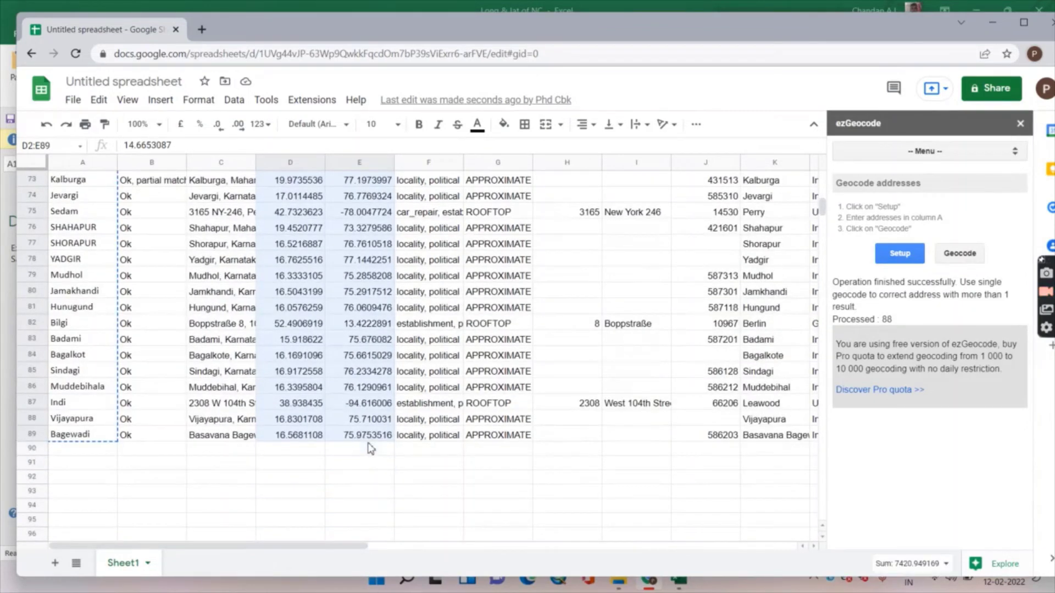
pyautogui.rightClick(329, 413)
pyautogui.click(379, 230)
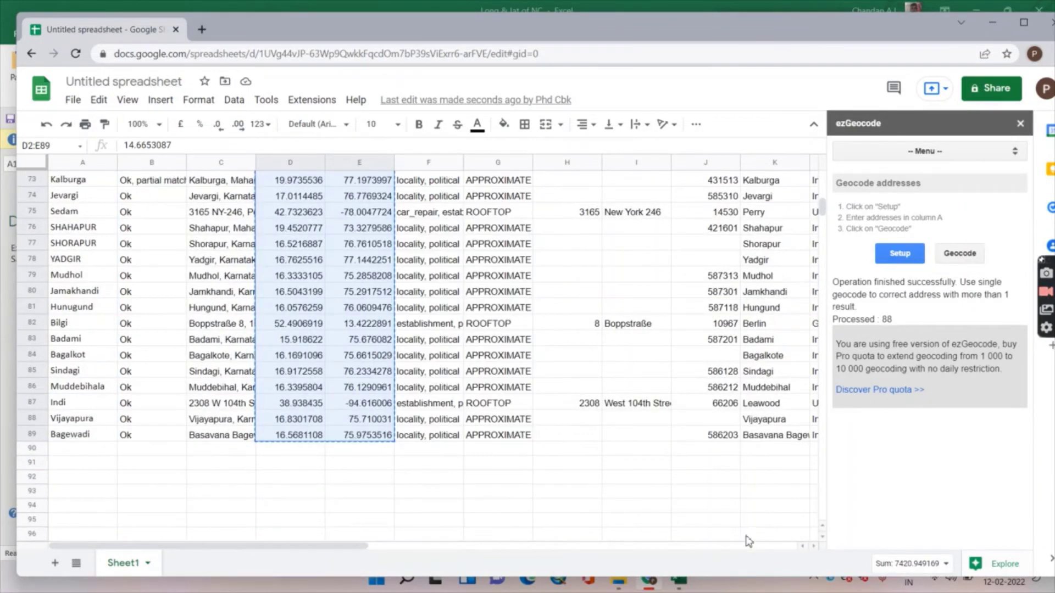
pyautogui.click(681, 582)
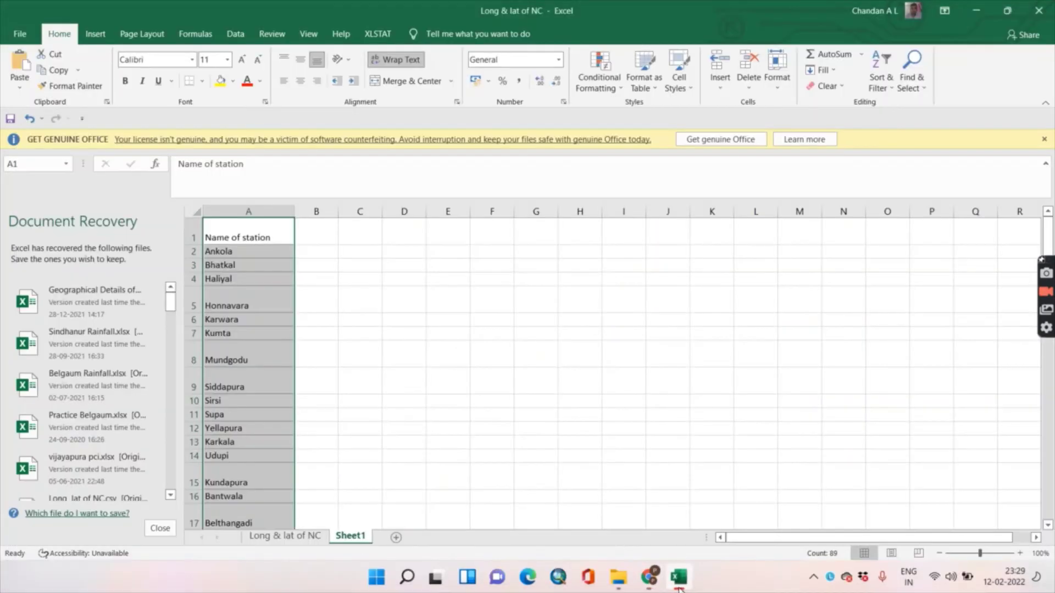
# - Paste the latitude and longitude values into columns B and C starting at cell B2
pyautogui.click(320, 249)
pyautogui.rightClick(320, 249)
pyautogui.click(353, 304)
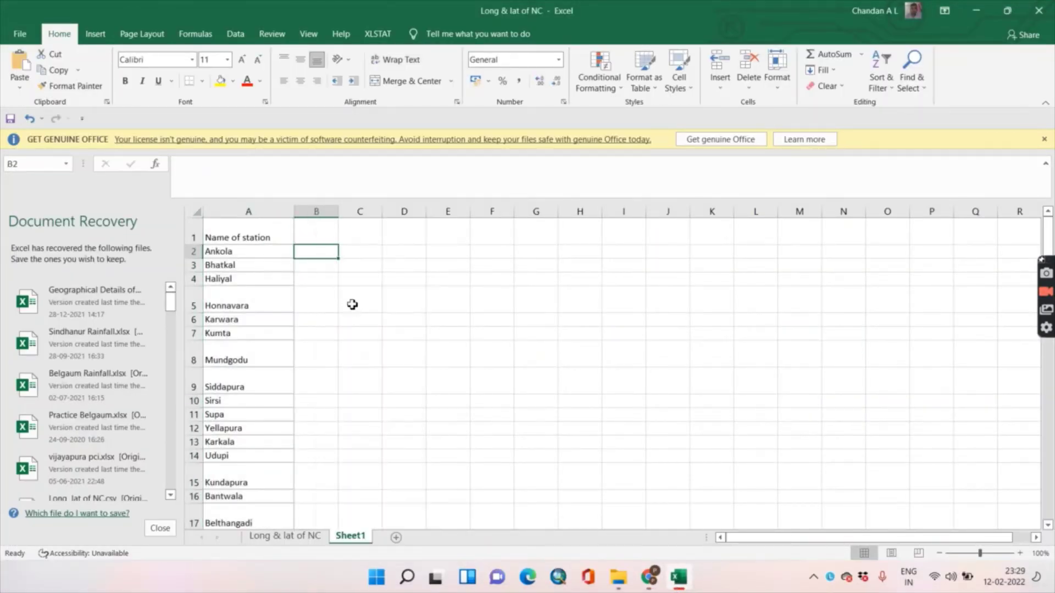
pyautogui.click(488, 344)
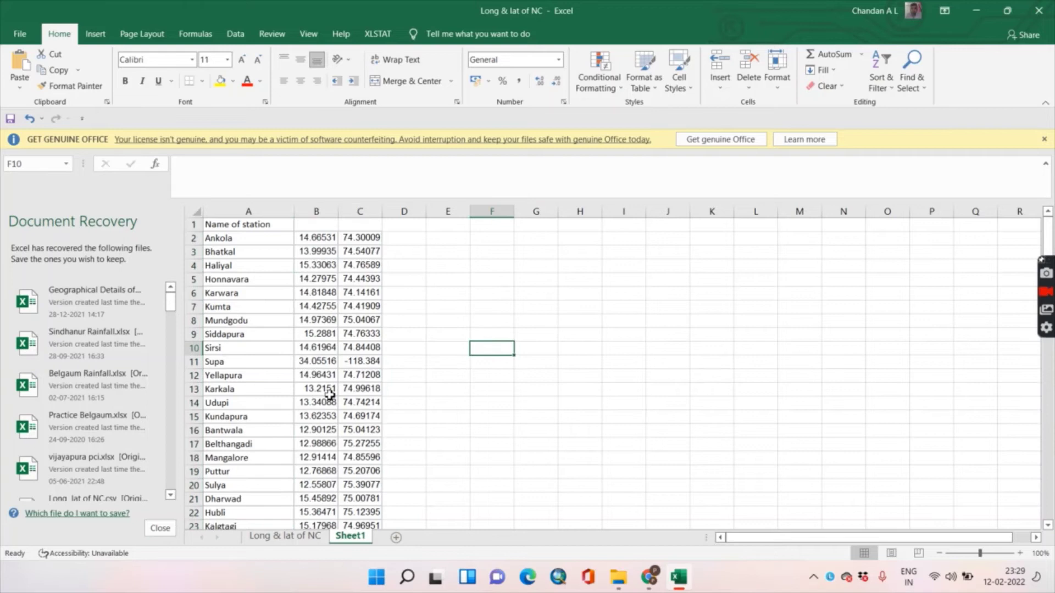
# - Highlight the wrongly geocoded Supa row (11) and Aland row (70) in yellow
pyautogui.click(193, 363)
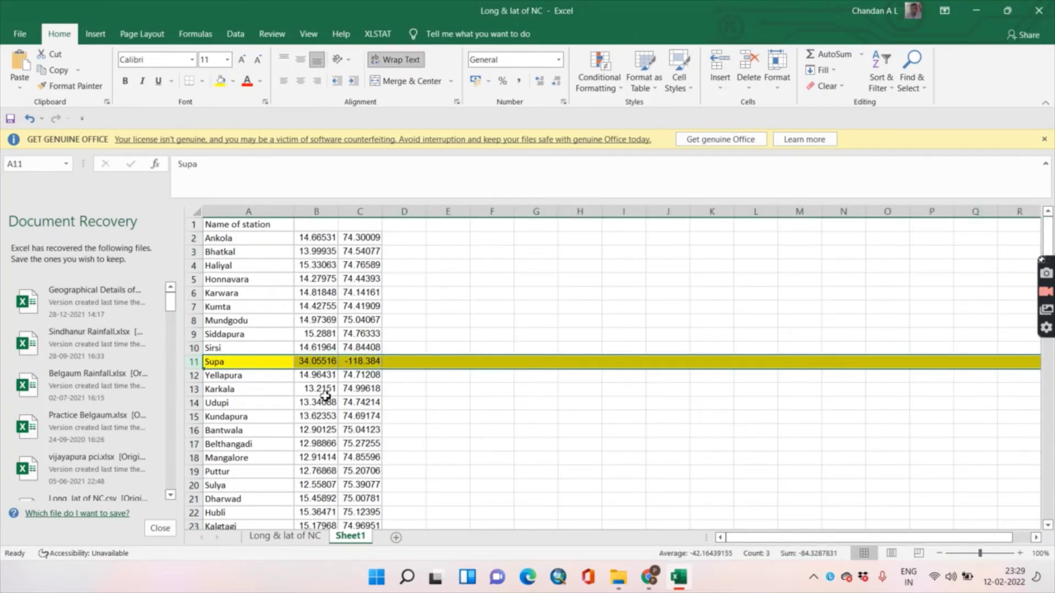
pyautogui.scroll(-6, 324, 396)
pyautogui.scroll(-6, 328, 400)
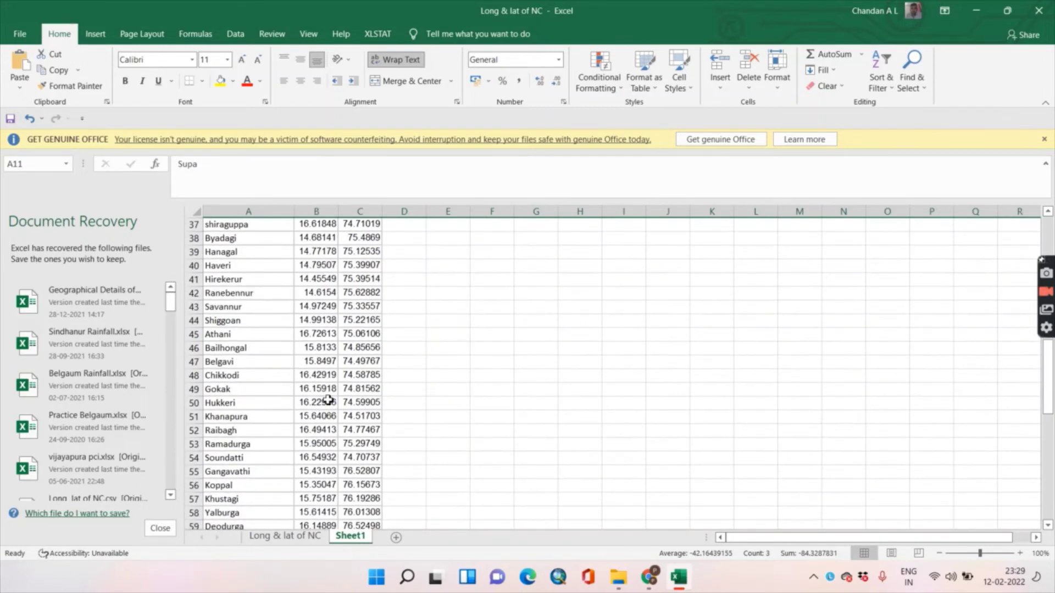
pyautogui.scroll(-3, 328, 400)
pyautogui.scroll(-3, 328, 400)
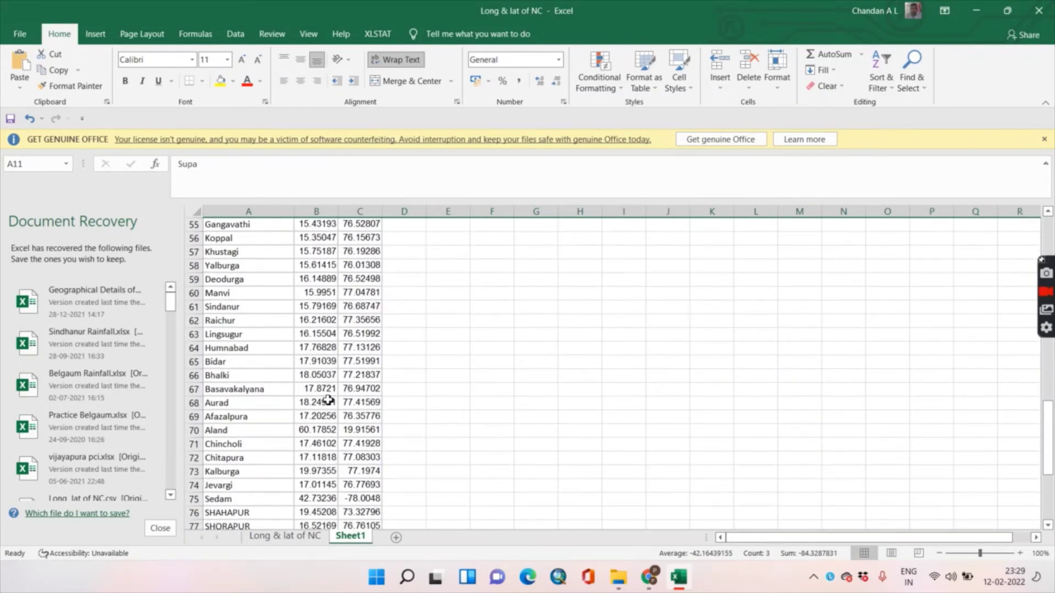
pyautogui.click(193, 432)
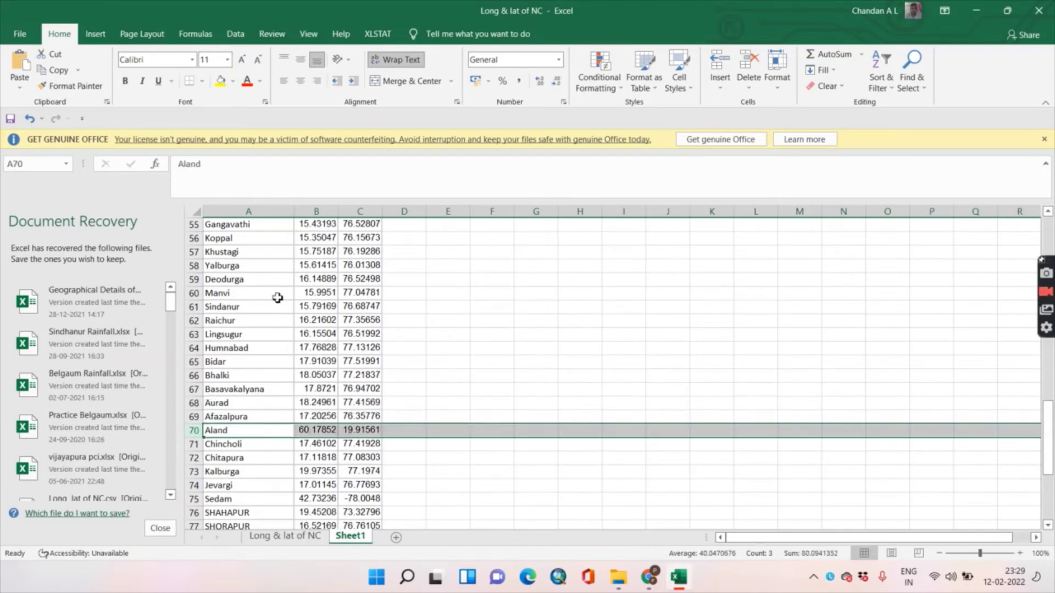
pyautogui.click(220, 83)
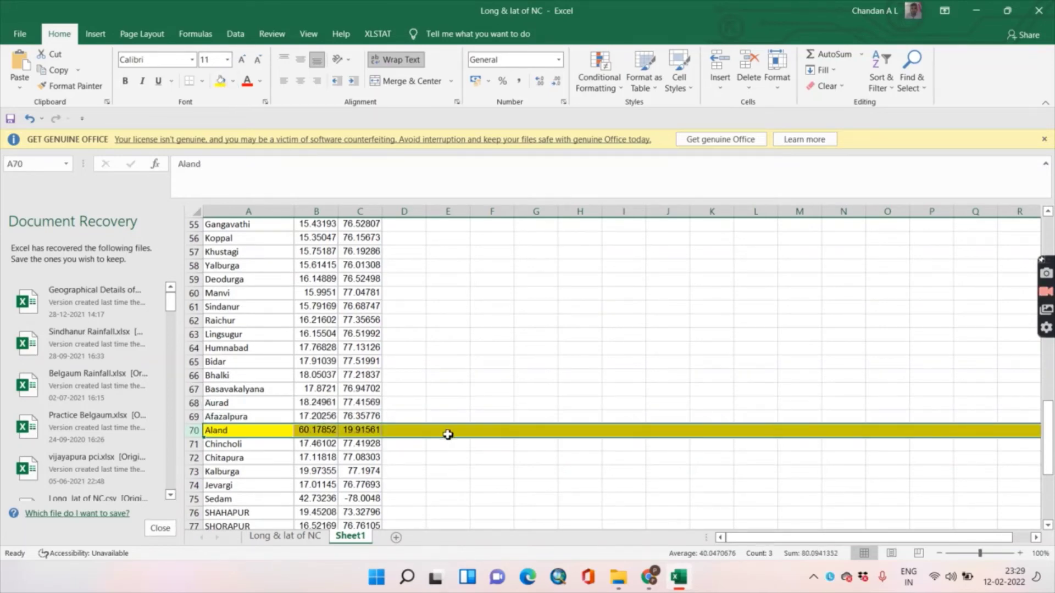
pyautogui.scroll(-6, 476, 440)
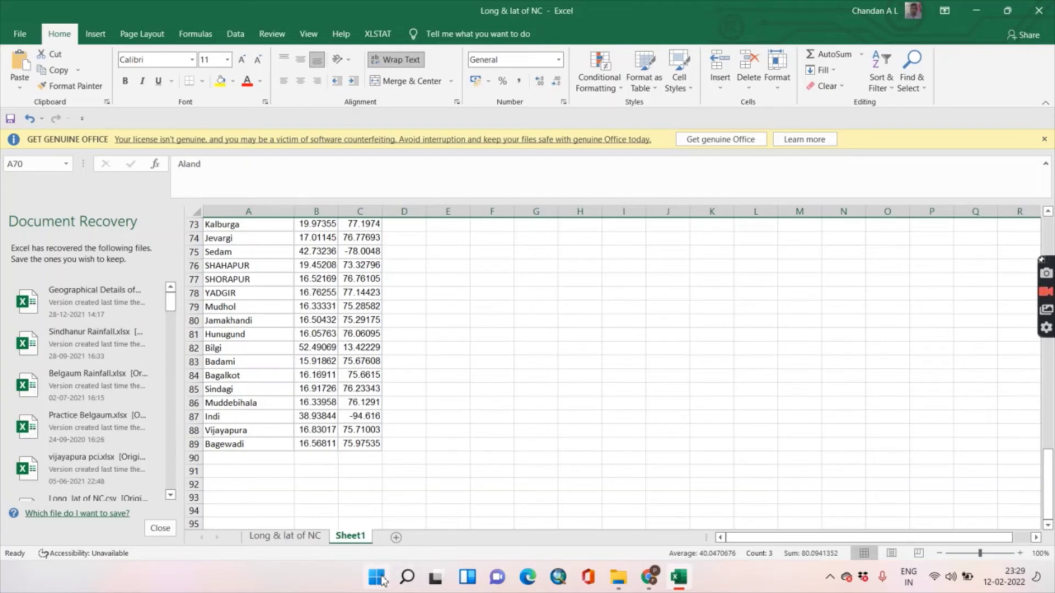
# - Launch Google Earth Pro from the recent items in Windows search
pyautogui.click(409, 579)
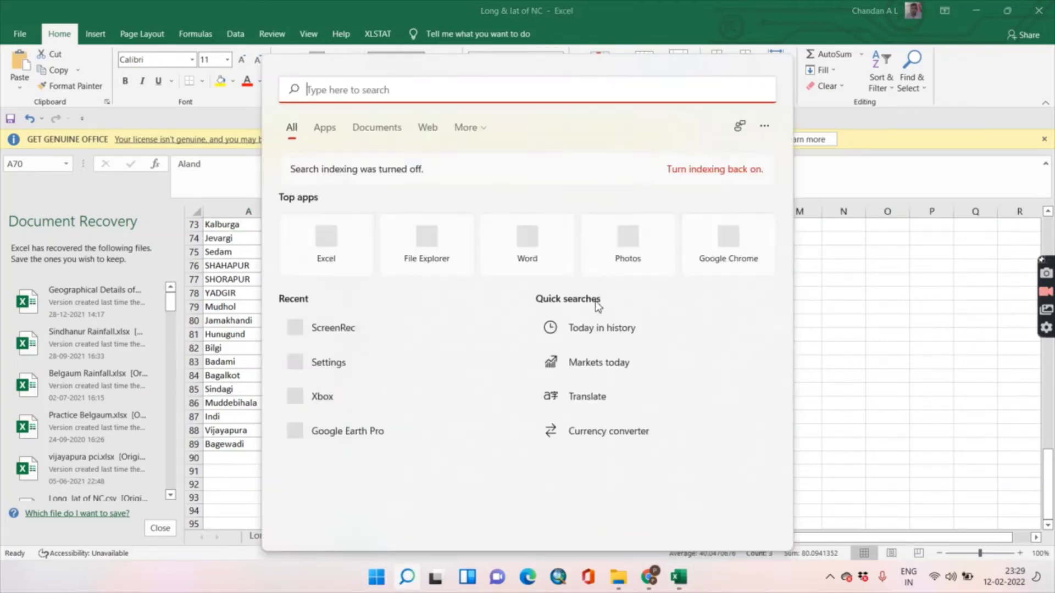
pyautogui.click(360, 433)
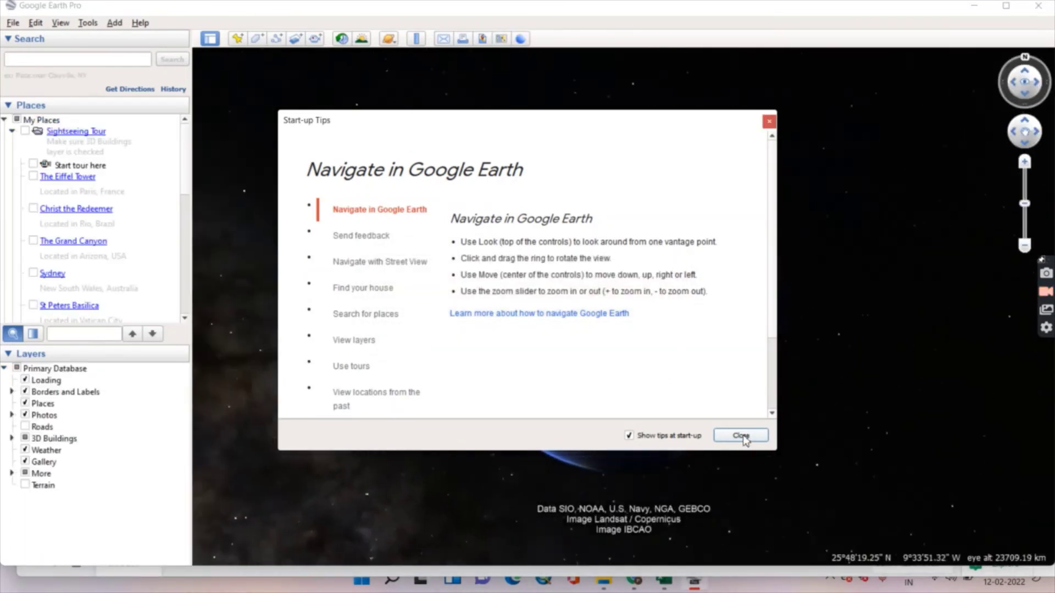
# - Close the start-up tips, hide the Five-Degree and Half-Degree gridbox layers, and search for 'supa'
pyautogui.click(741, 436)
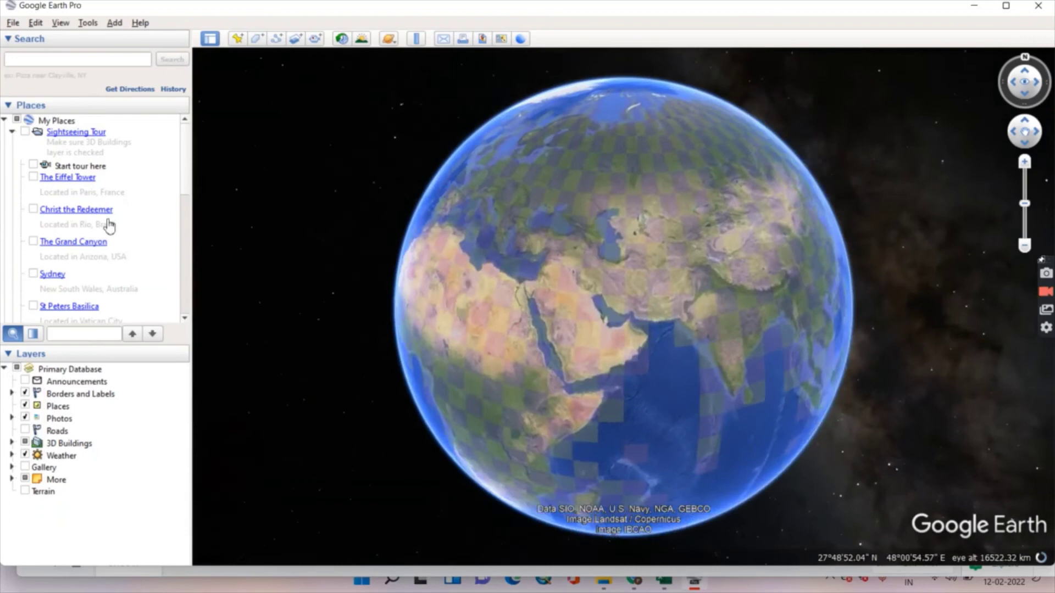
pyautogui.scroll(-10, 109, 225)
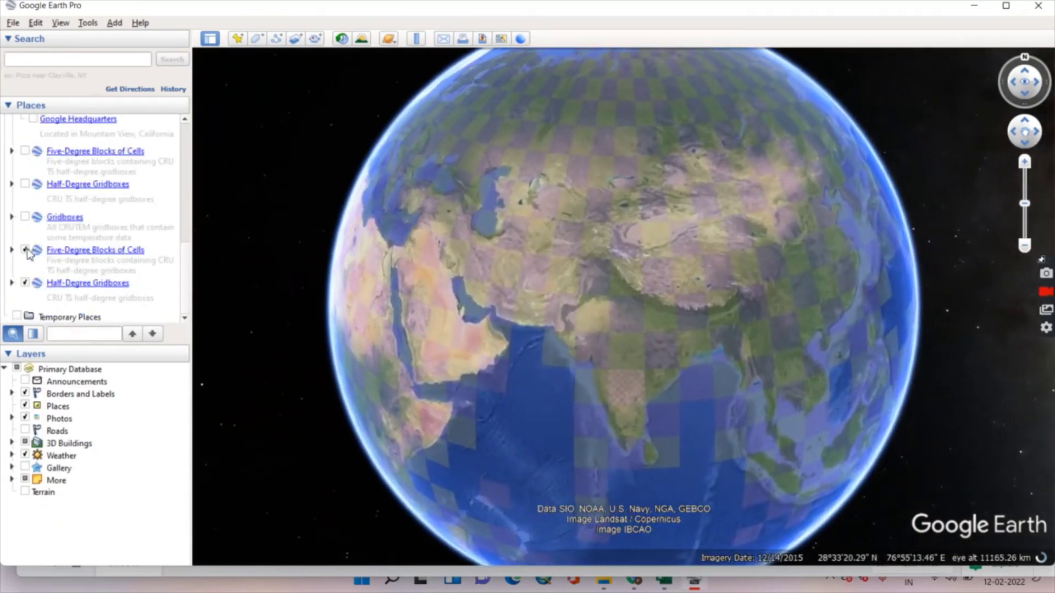
pyautogui.click(24, 250)
pyautogui.click(25, 283)
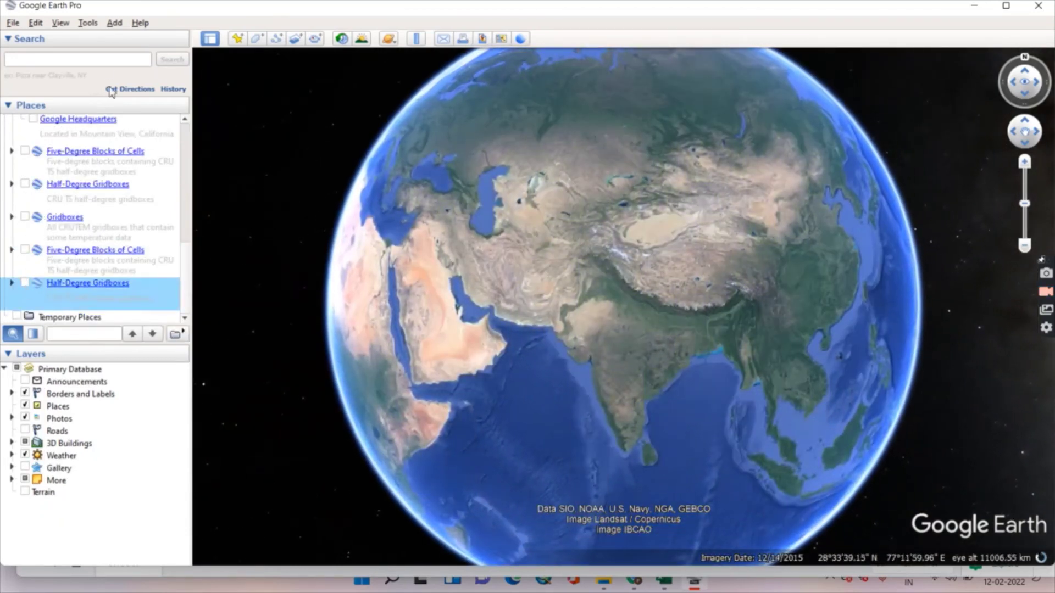
pyautogui.click(106, 59)
pyautogui.write('su')
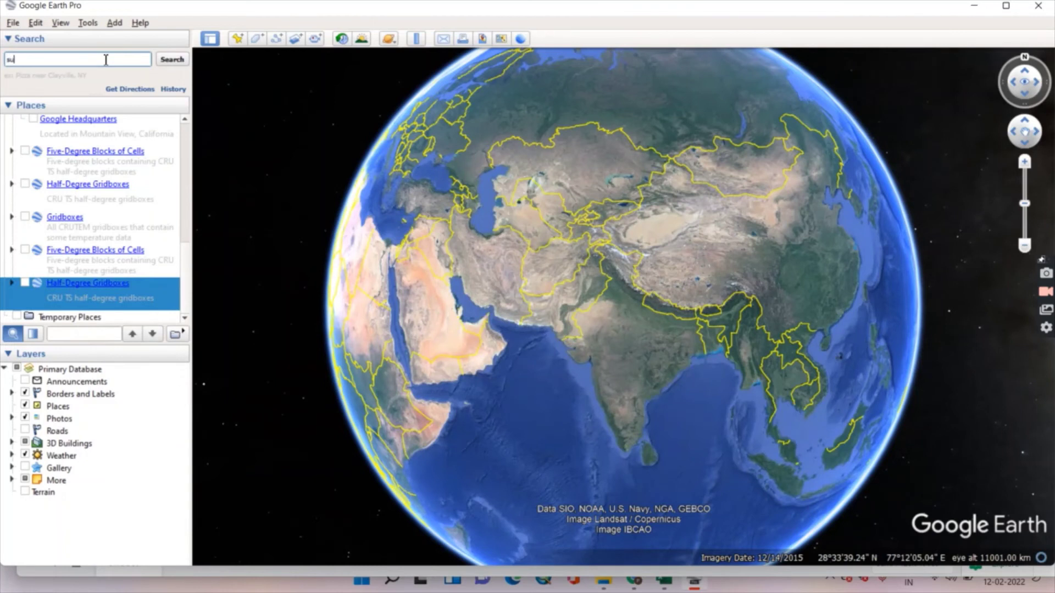